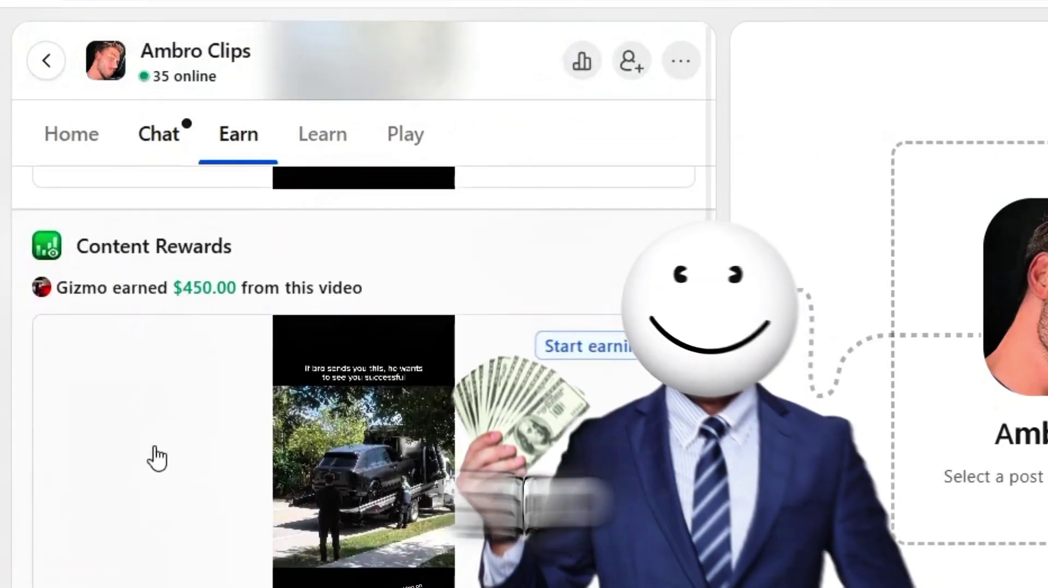
Verify the Whop account email by pasting the verification code from Gmail into the PIN boxes.
scroll(366, 322, "down", 5)
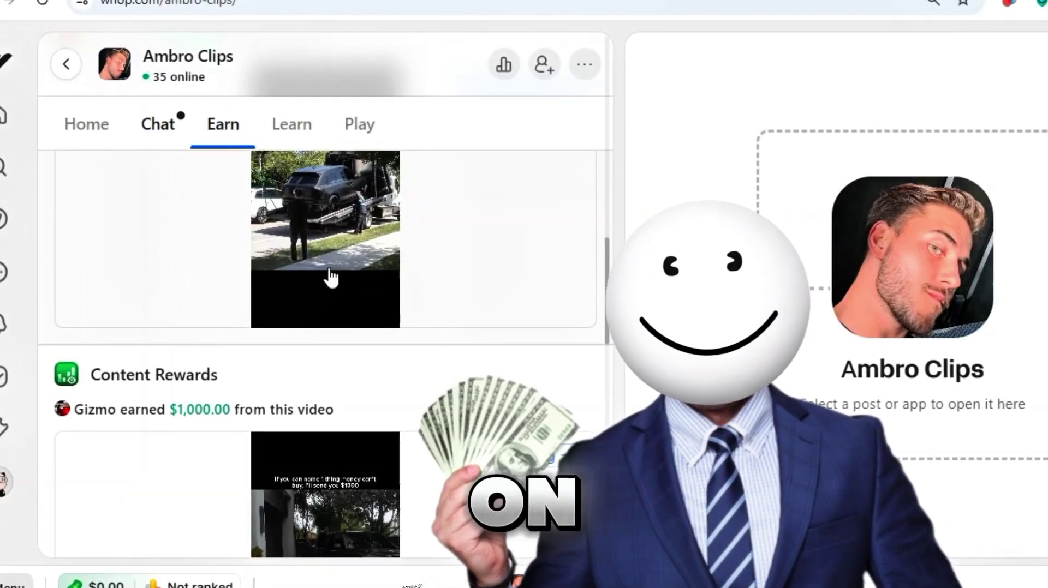
scroll(335, 295, "up", 1)
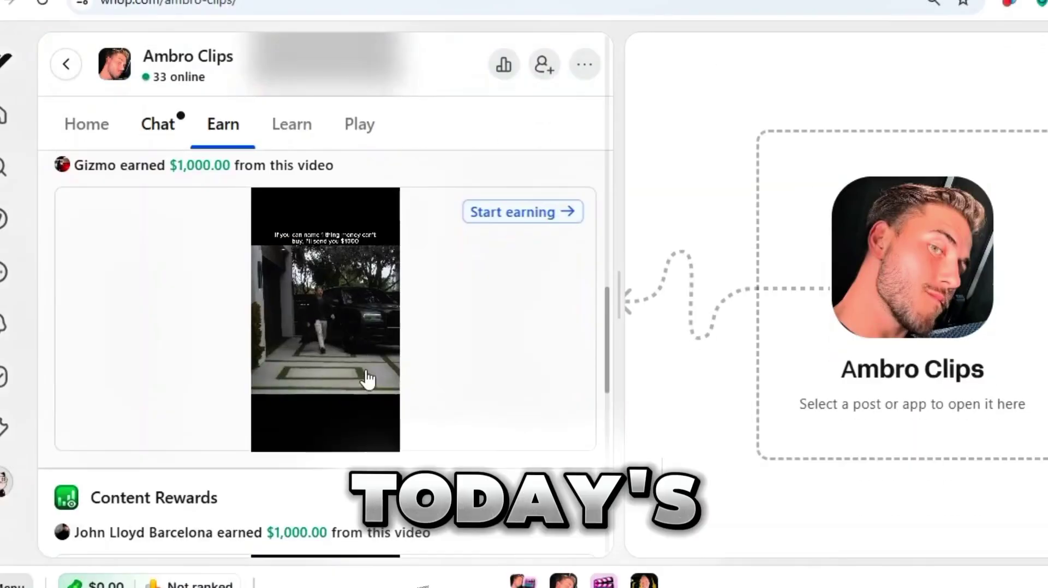
scroll(354, 366, "down", 6)
scroll(344, 358, "down", 6)
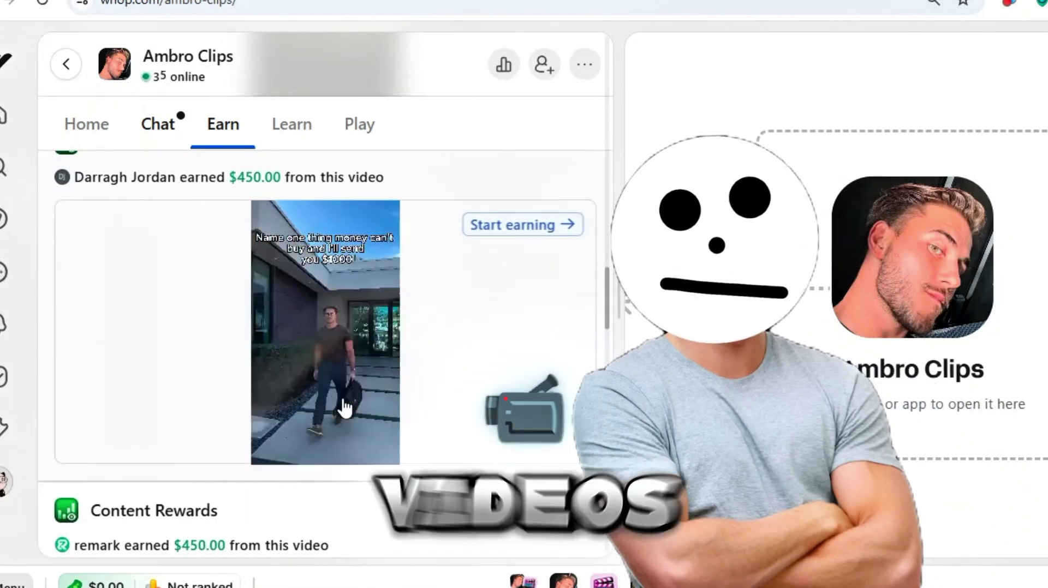
scroll(344, 407, "down", 2)
scroll(281, 313, "down", 4)
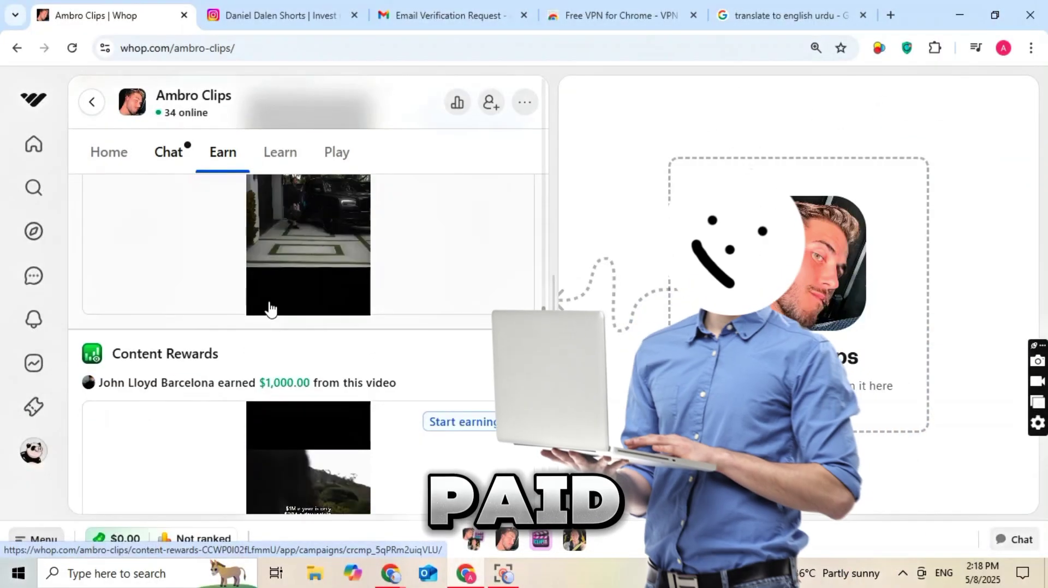
scroll(271, 308, "up", 10)
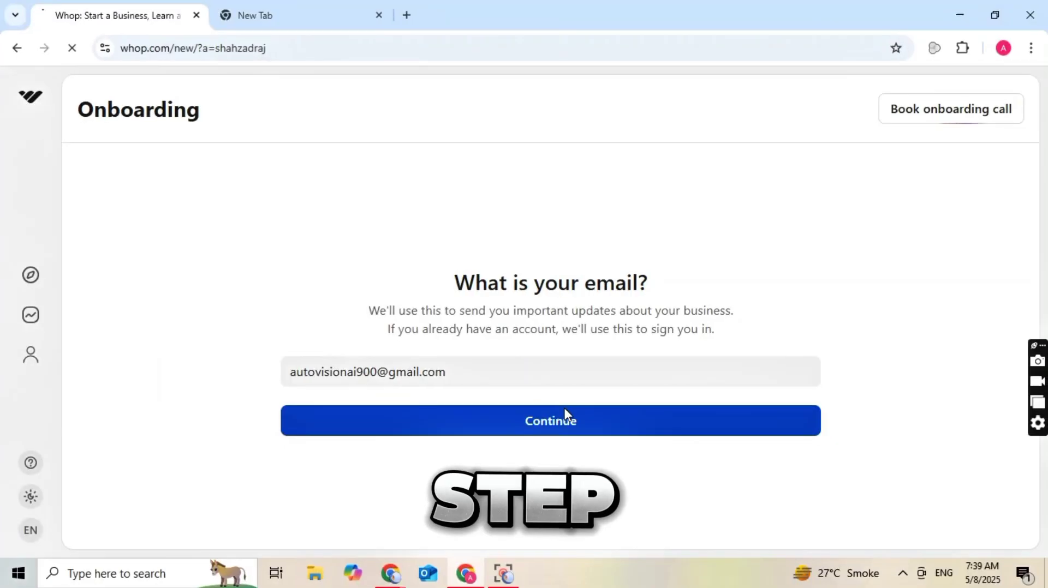
left_click(566, 416)
left_click(981, 99)
left_click(964, 189)
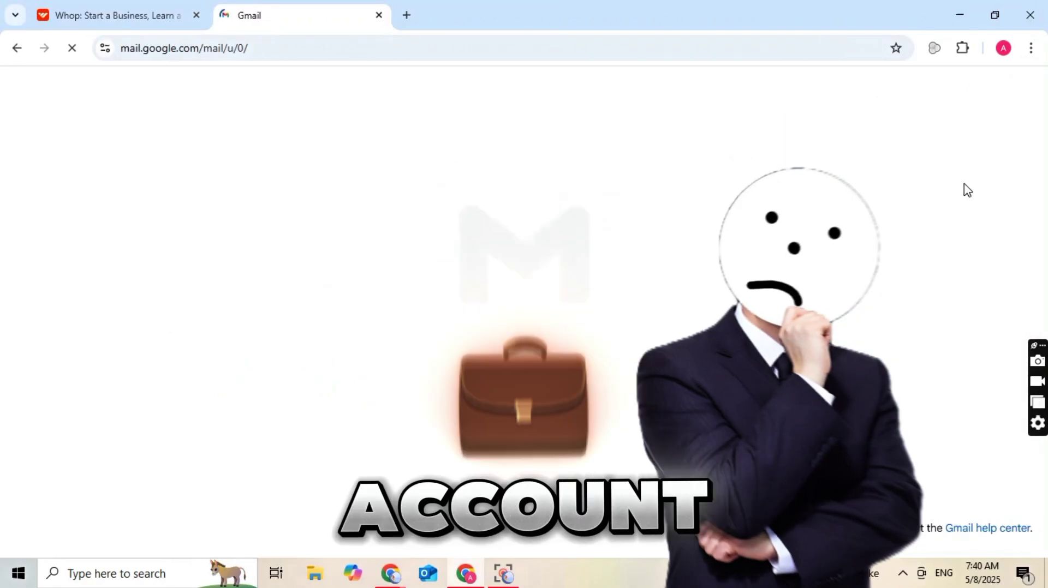
left_click(118, 15)
right_click(400, 371)
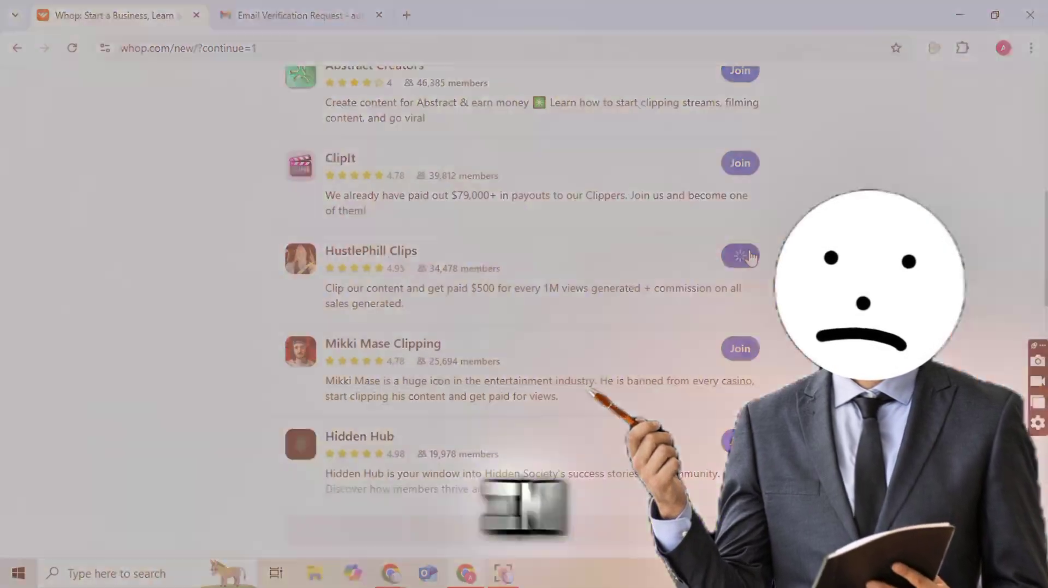
Join the ClipIt and HustlePhill Clips whops, then move on from the join list.
left_click(737, 283)
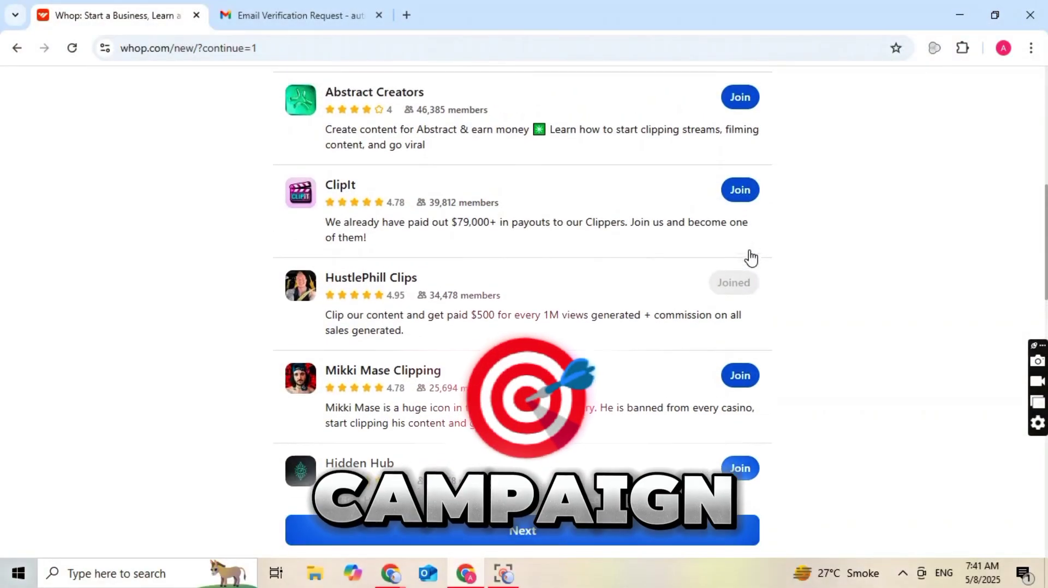
scroll(752, 257, "up", 1)
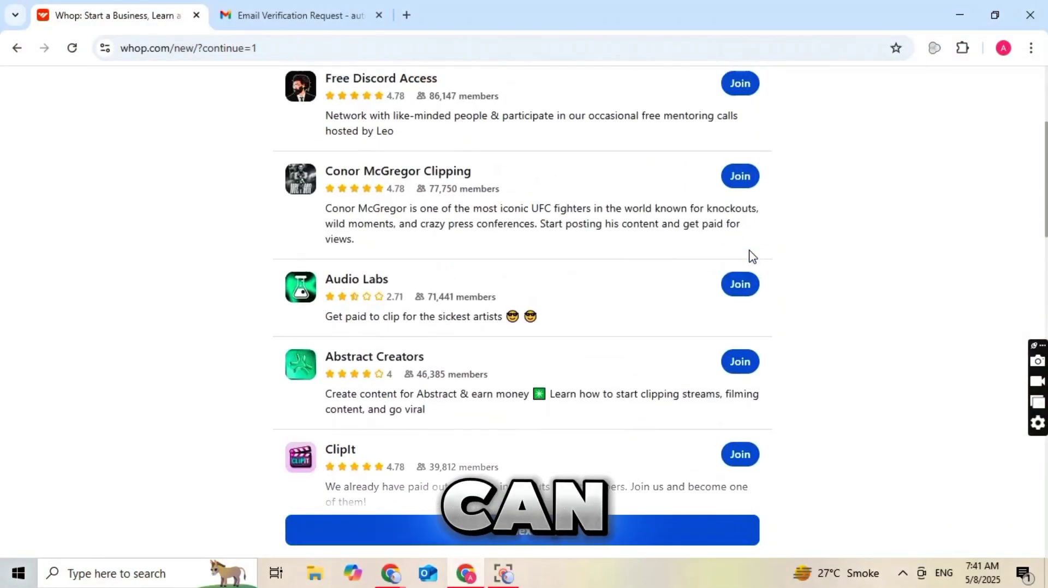
scroll(622, 307, "up", 4)
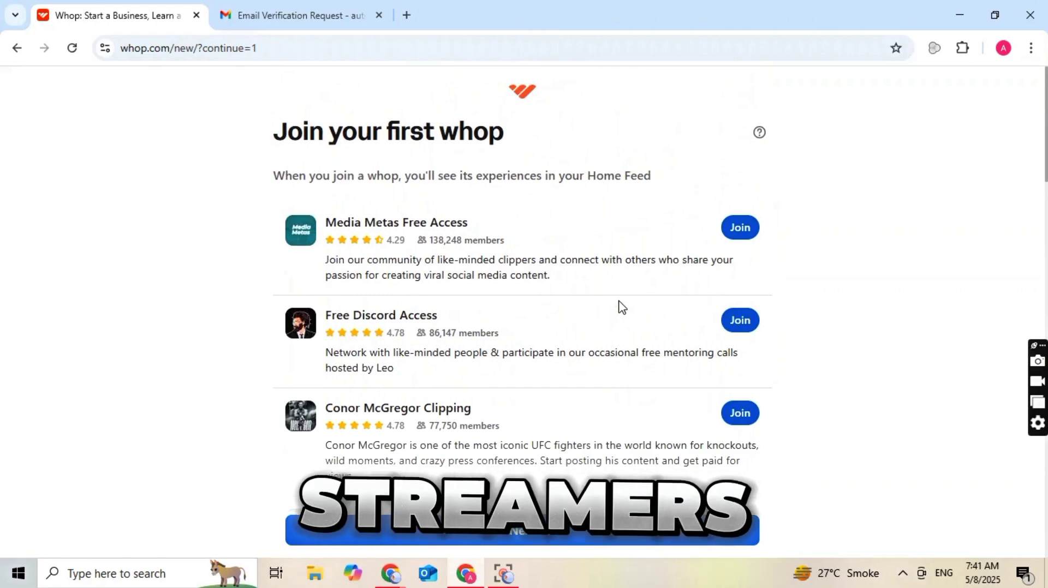
scroll(622, 307, "down", 1)
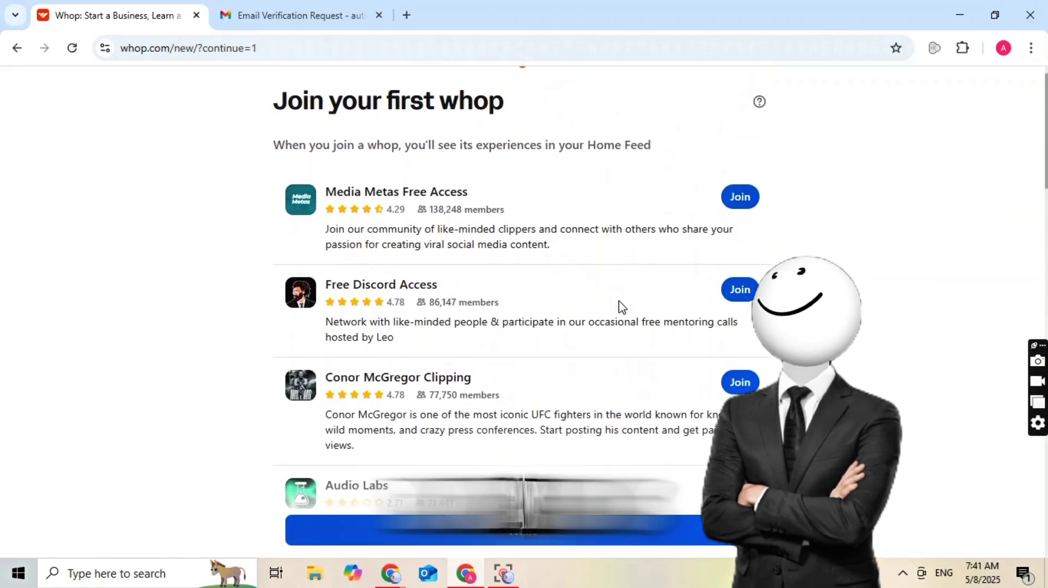
scroll(622, 308, "down", 7)
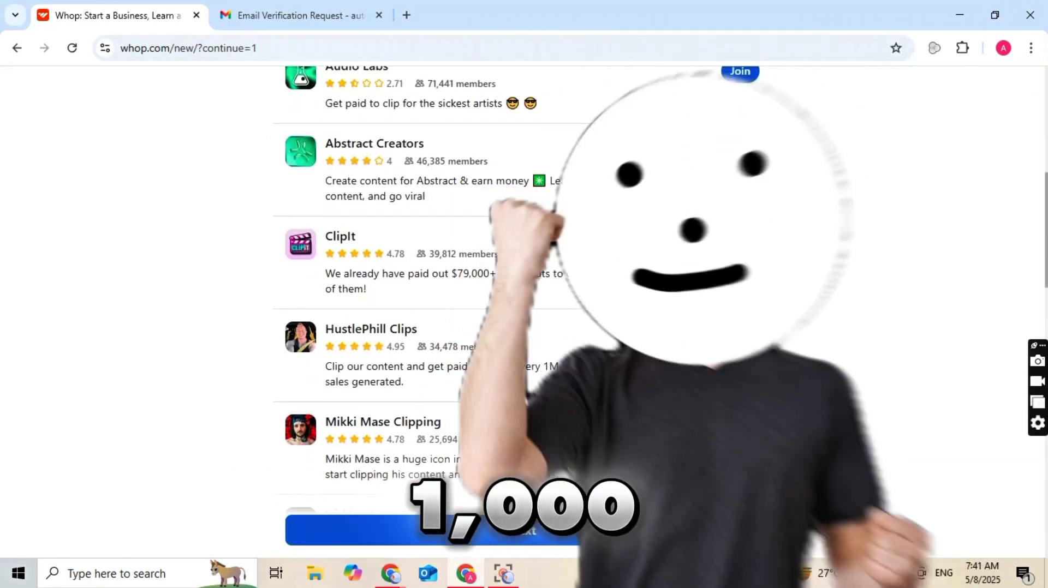
scroll(622, 308, "down", 3)
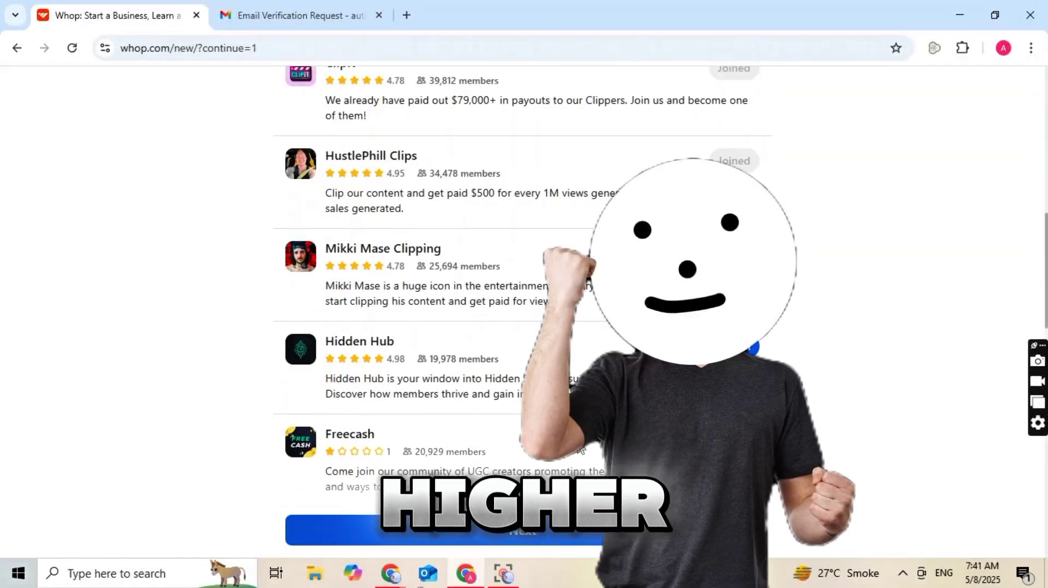
left_click(535, 541)
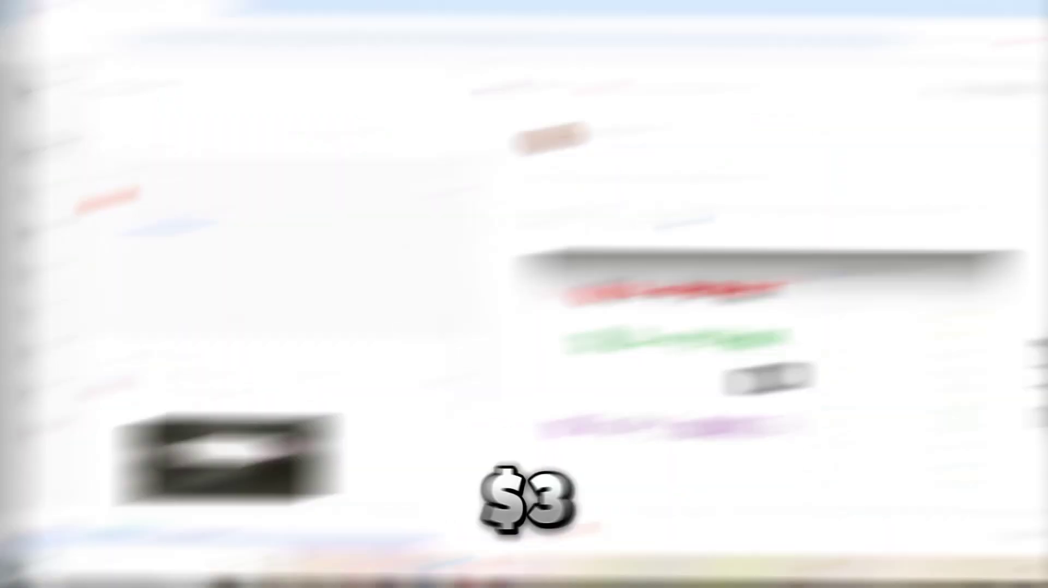
Open the free David Ghiyam Clipping Hub ($2 per 1,000 views) from Explore's Content rewards.
scroll(368, 257, "down", 5)
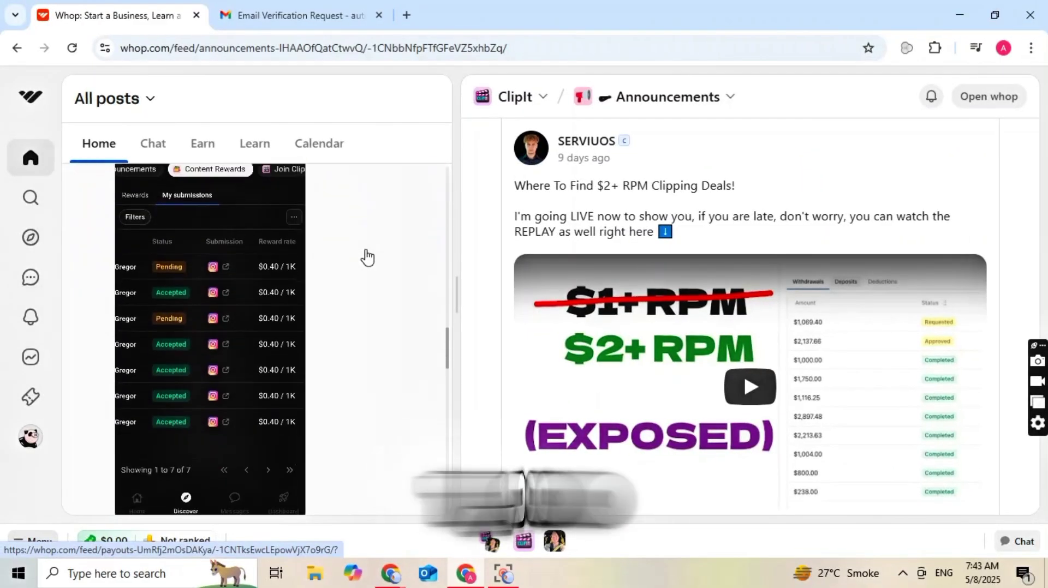
scroll(367, 257, "down", 10)
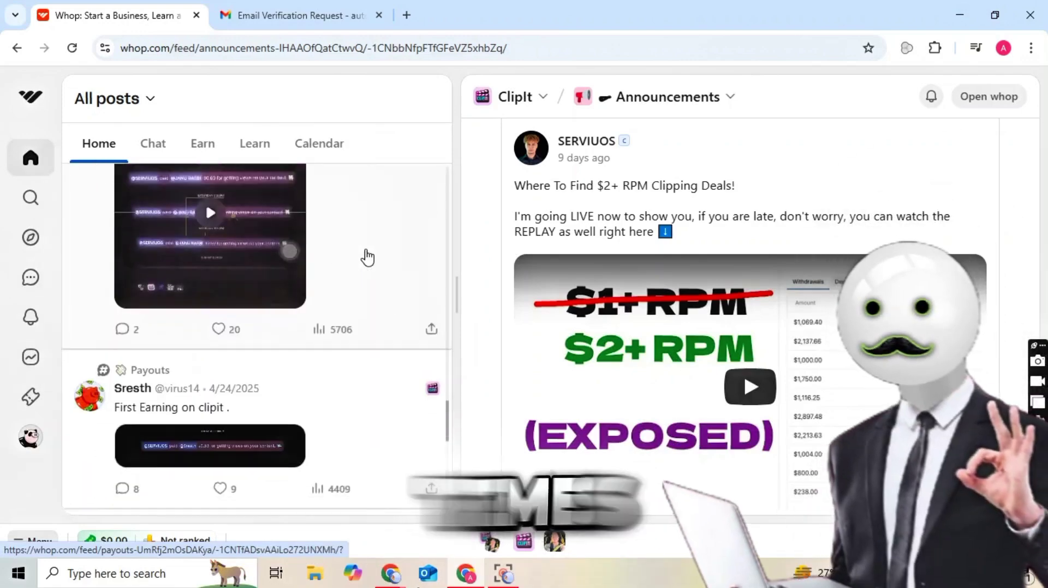
scroll(367, 257, "down", 10)
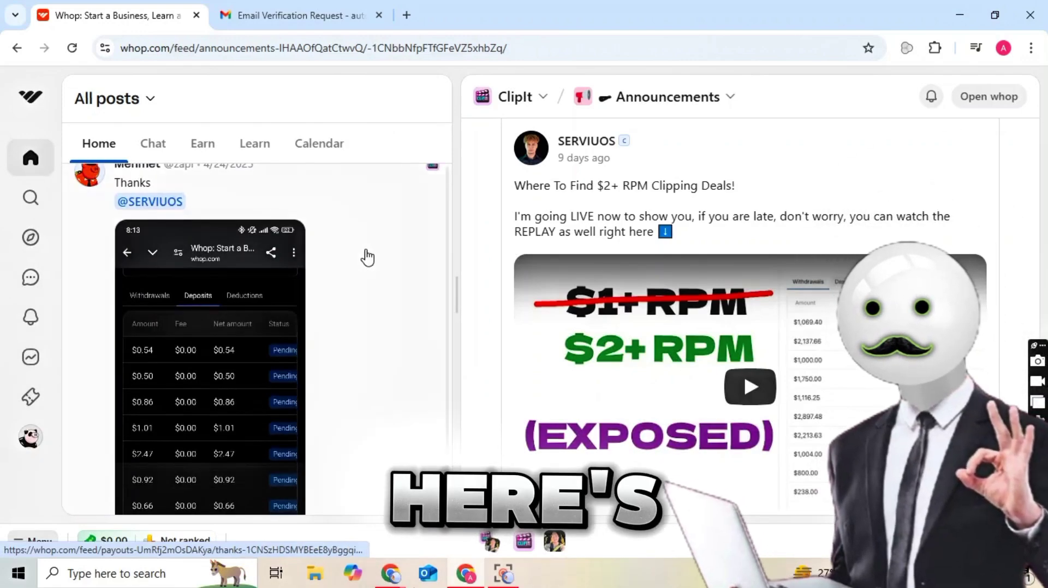
scroll(367, 256, "down", 10)
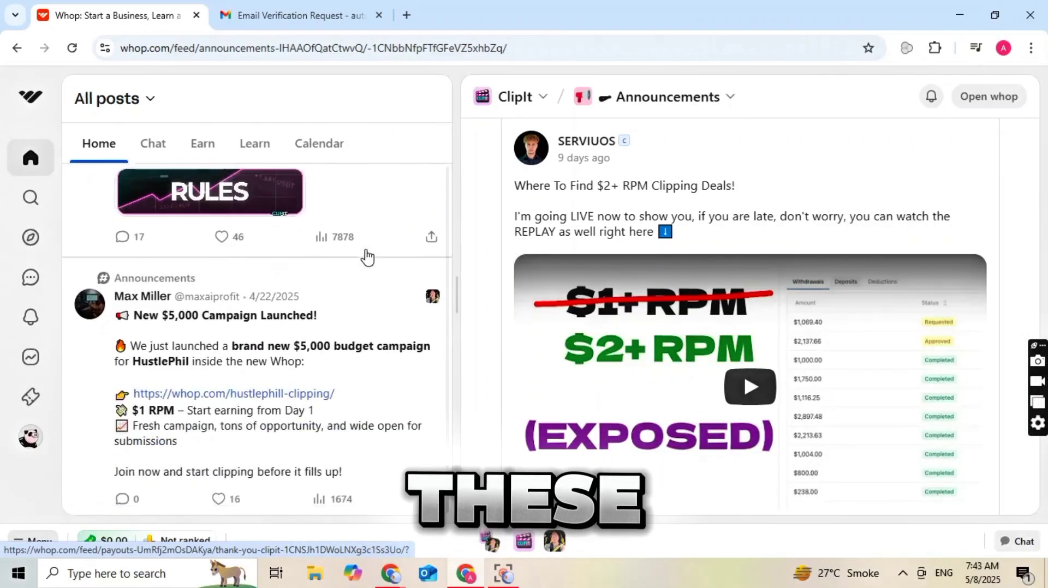
left_click(31, 239)
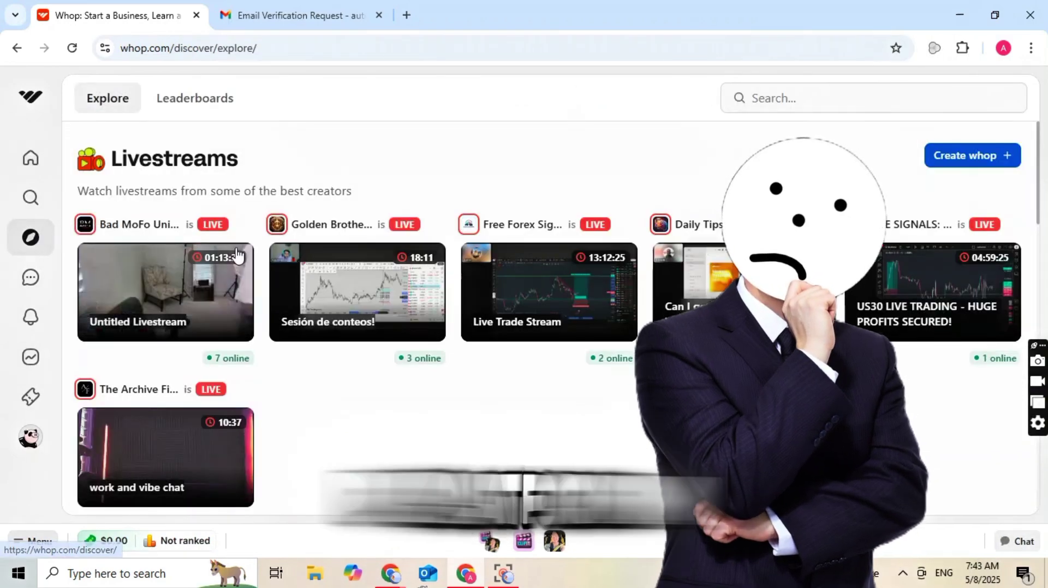
scroll(548, 278, "down", 7)
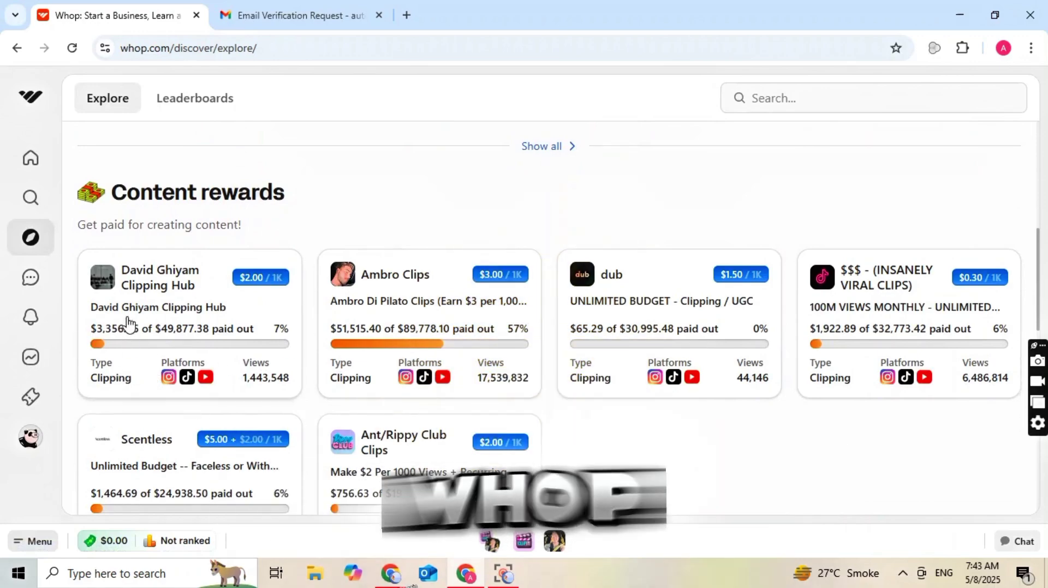
scroll(542, 325, "down", 9)
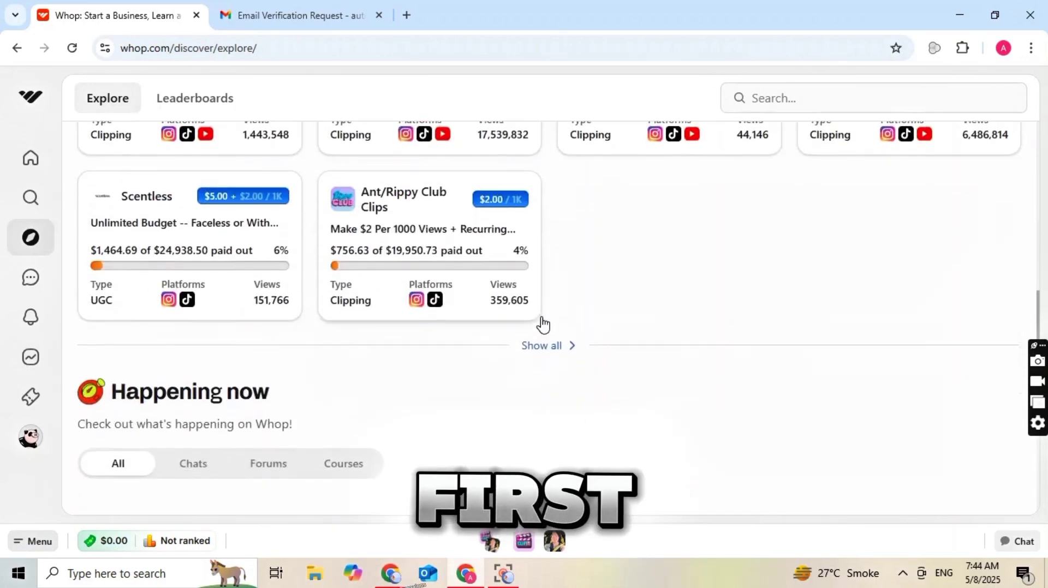
scroll(543, 324, "up", 7)
scroll(543, 324, "up", 1)
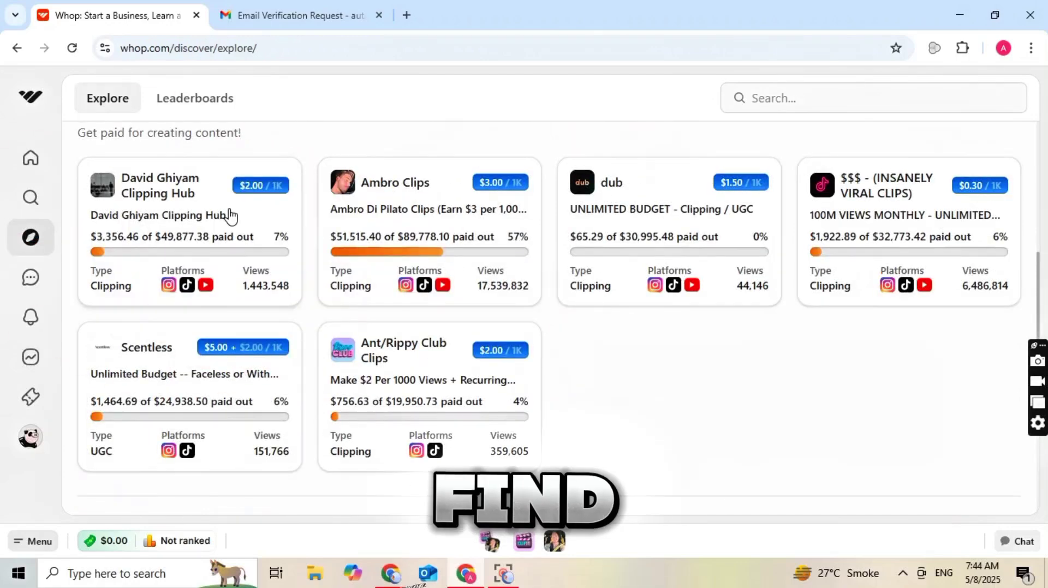
left_click(229, 212)
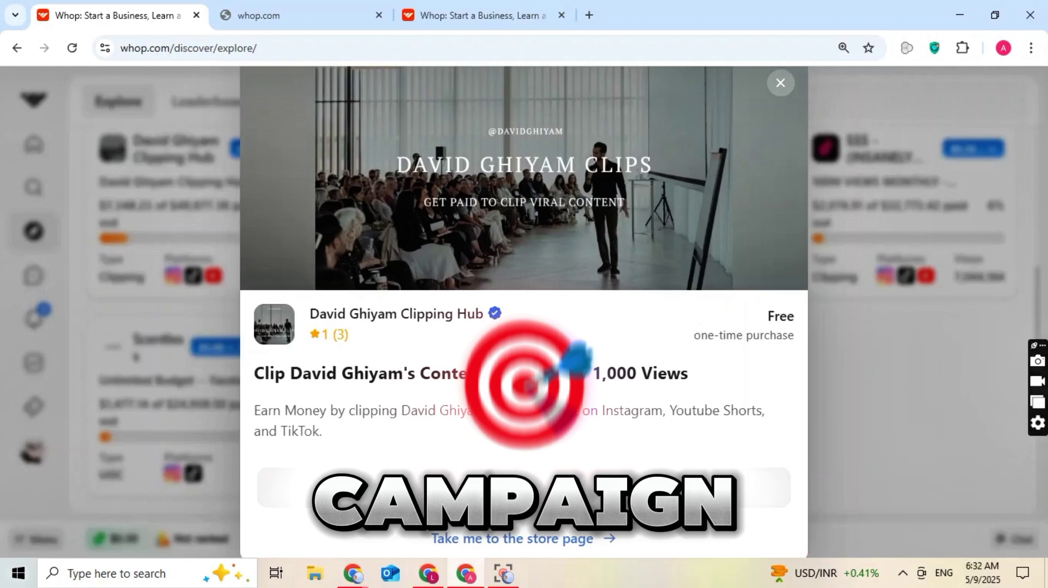
Open the hub's Earn feed and a Content Rewards clip to view the campaign's rules and asset links.
left_click(512, 538)
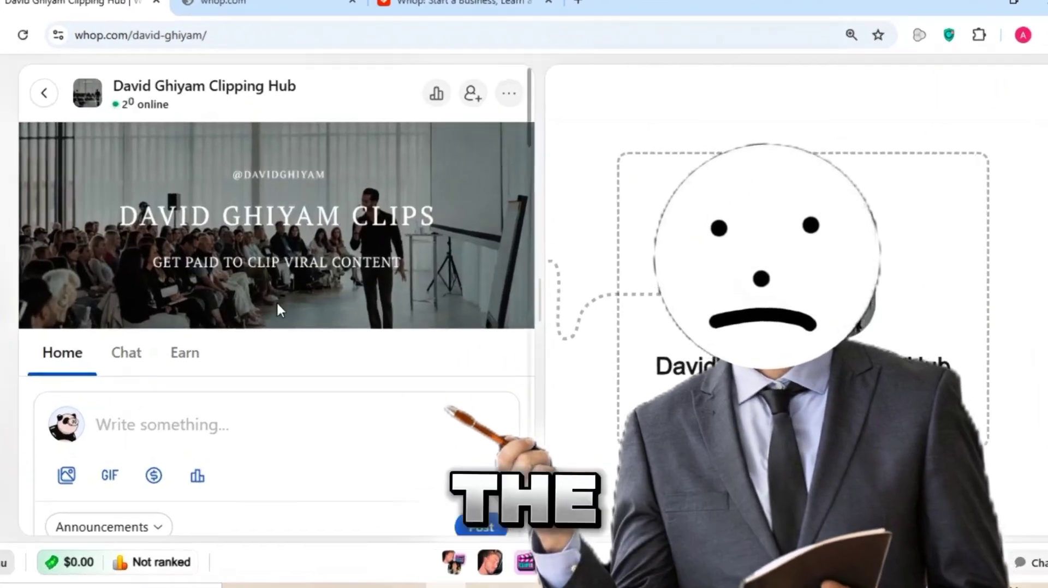
left_click(185, 353)
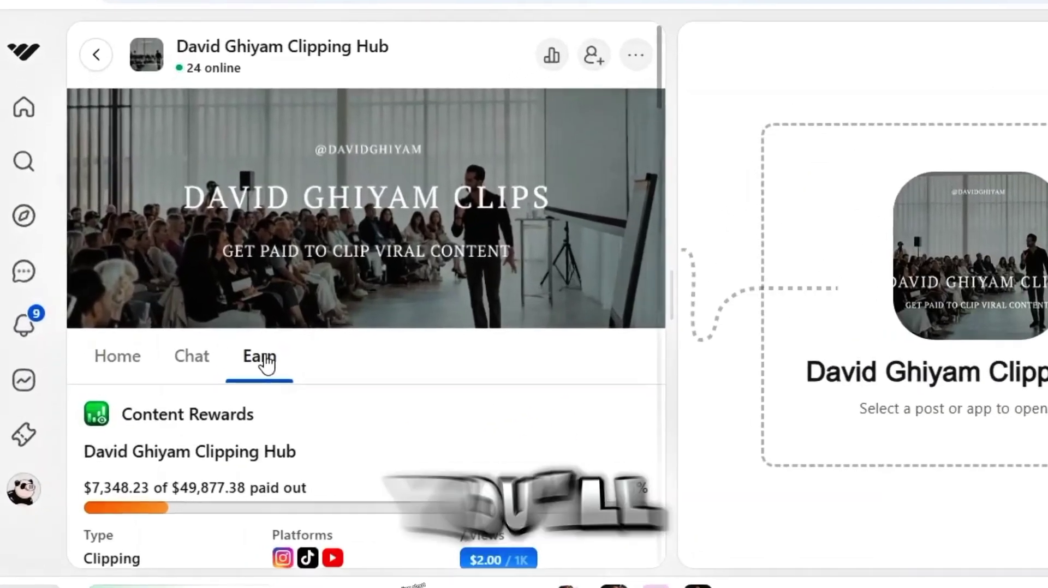
scroll(265, 363, "down", 10)
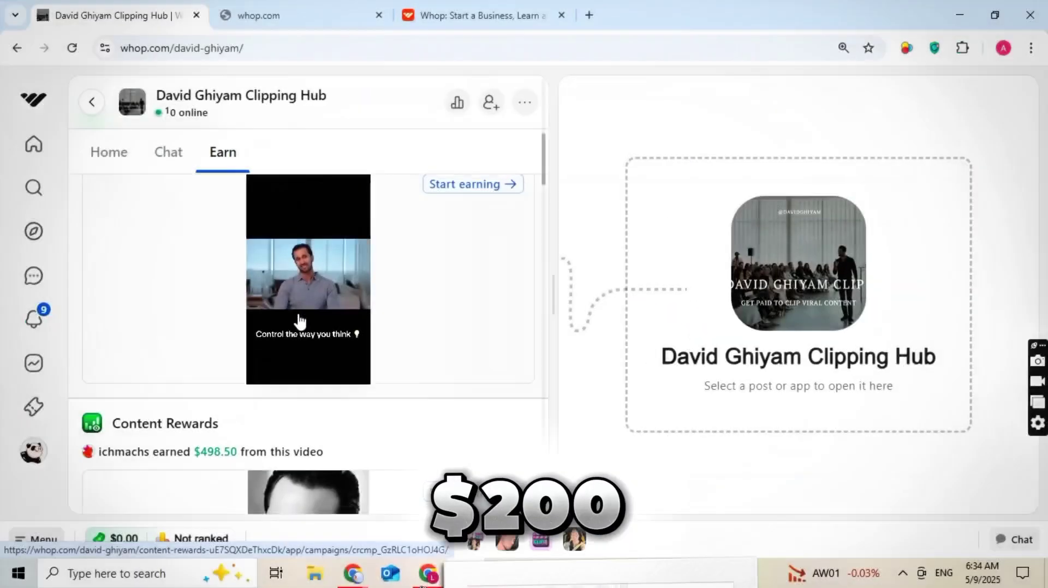
scroll(299, 321, "down", 4)
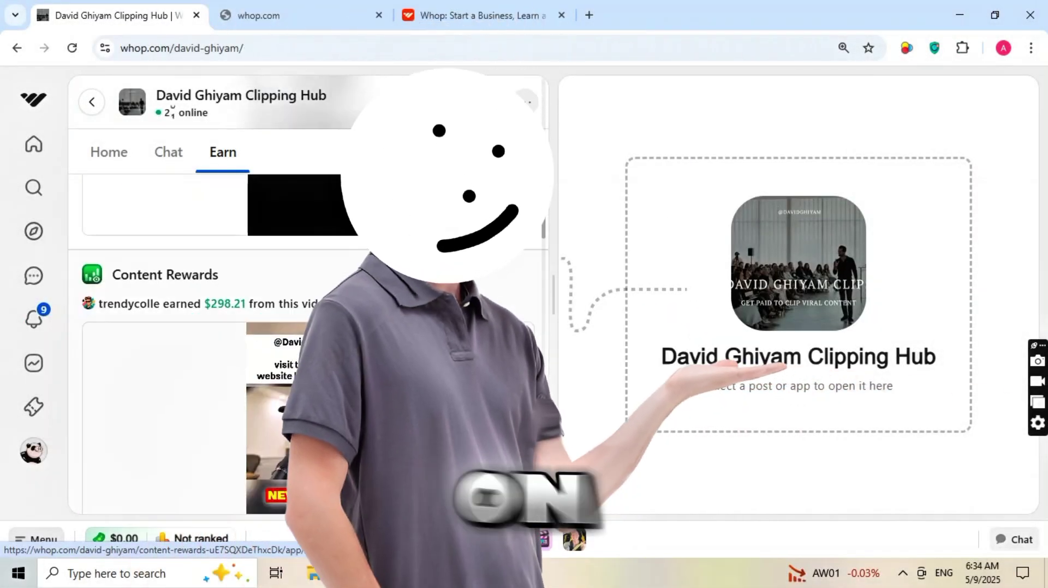
left_click(307, 400)
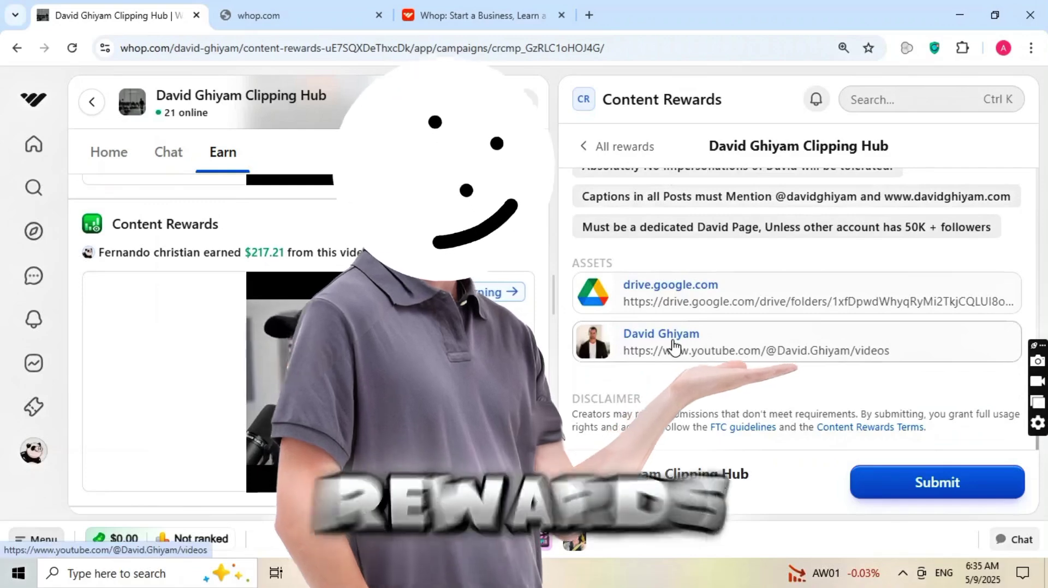
right_click(675, 346)
Open David Ghiyam's YouTube Videos page in a new tab and scroll through the uploads.
left_click(682, 353)
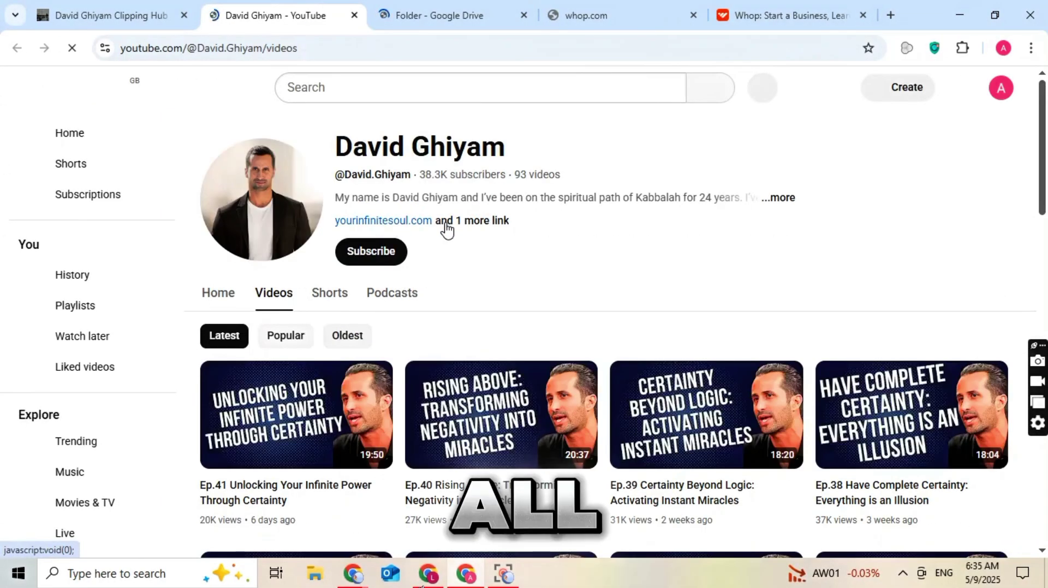
scroll(446, 229, "down", 1)
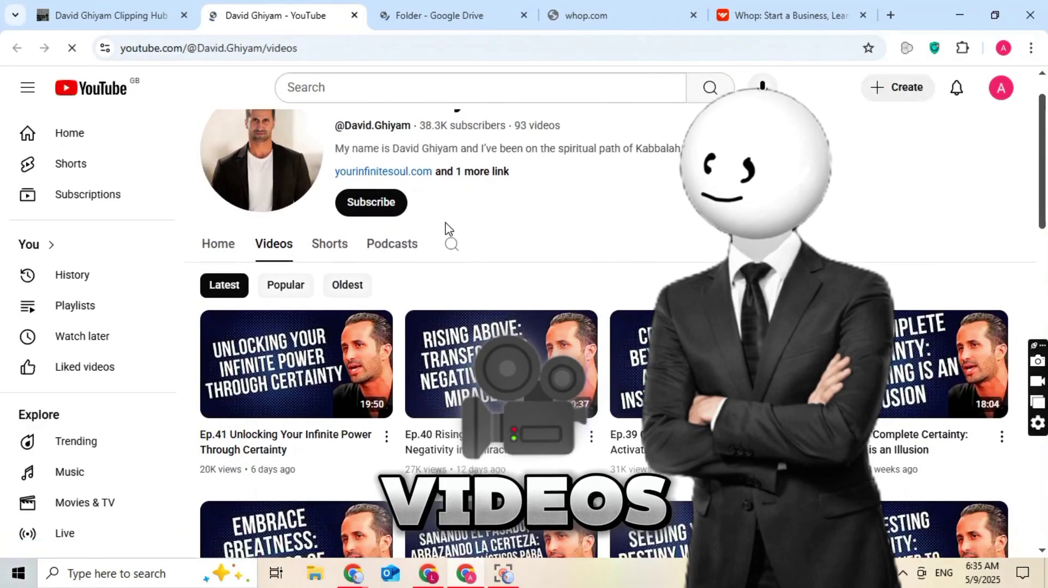
scroll(449, 230, "down", 2)
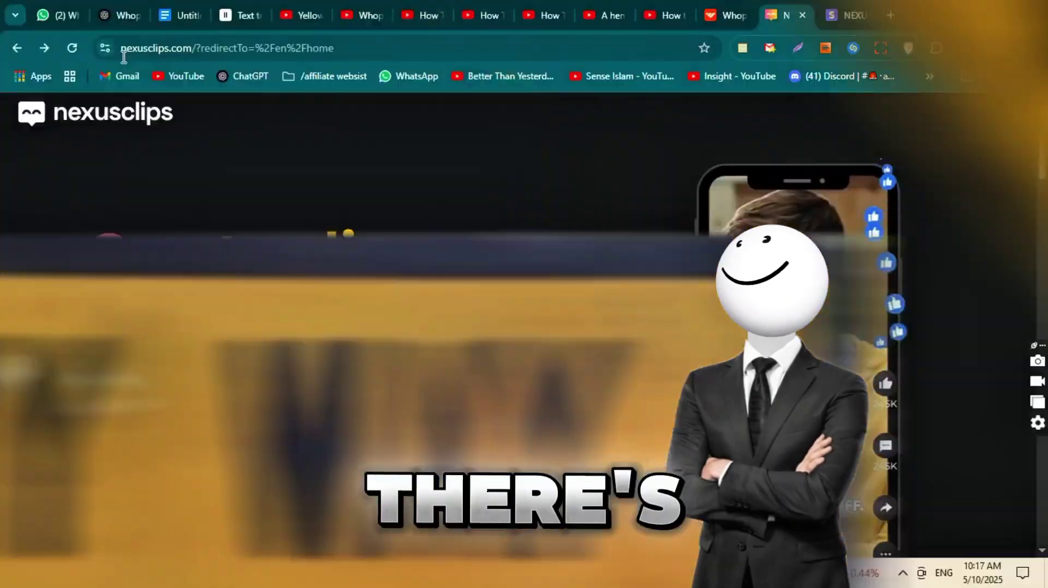
Show the Talking category's example clips under 'For all types of content' on the Nexus Clips landing page.
scroll(480, 251, "down", 12)
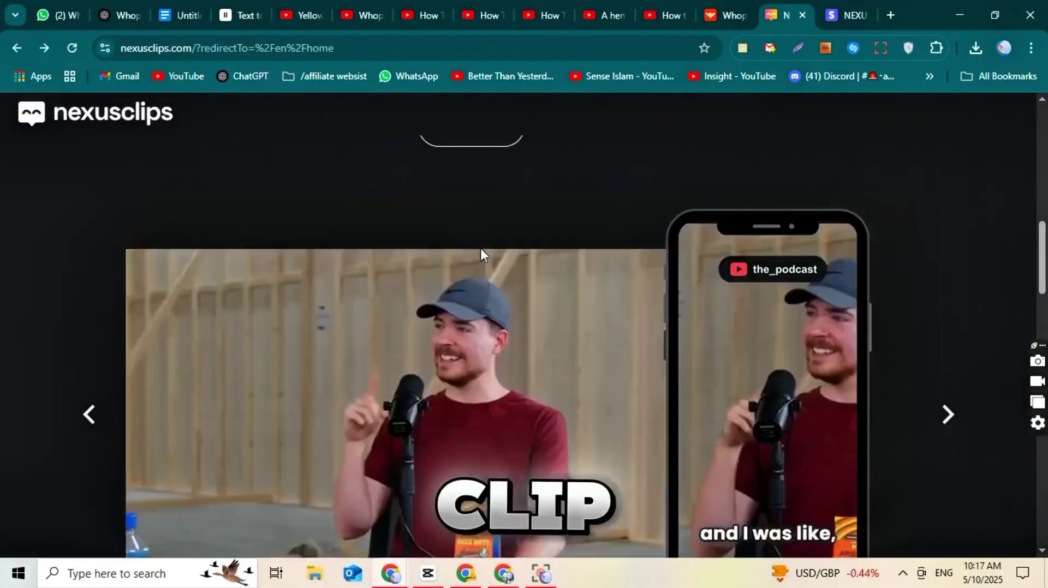
scroll(480, 248, "up", 3)
left_click(237, 283)
scroll(239, 284, "down", 10)
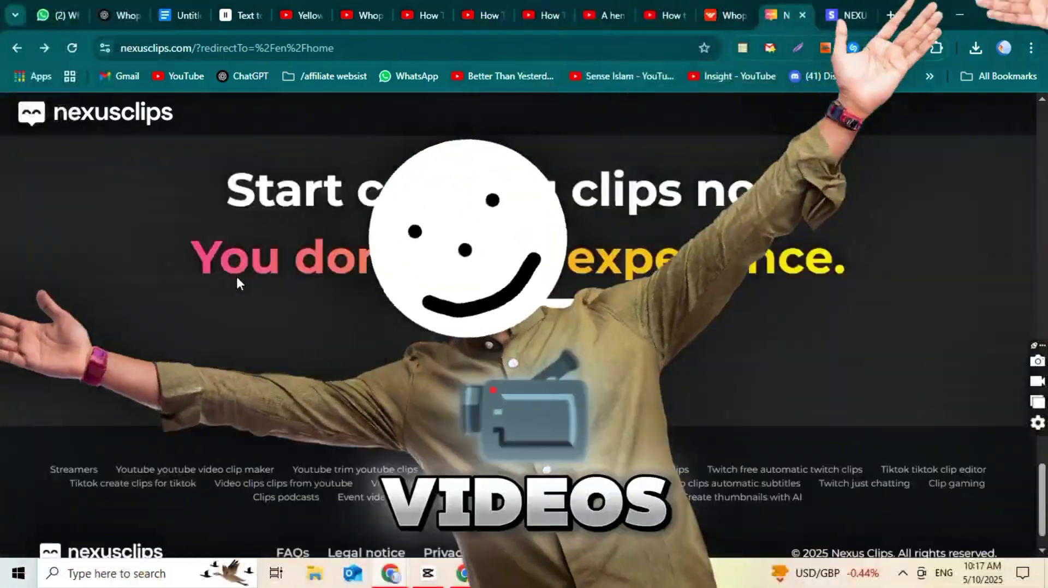
scroll(238, 283, "up", 15)
scroll(237, 282, "down", 6)
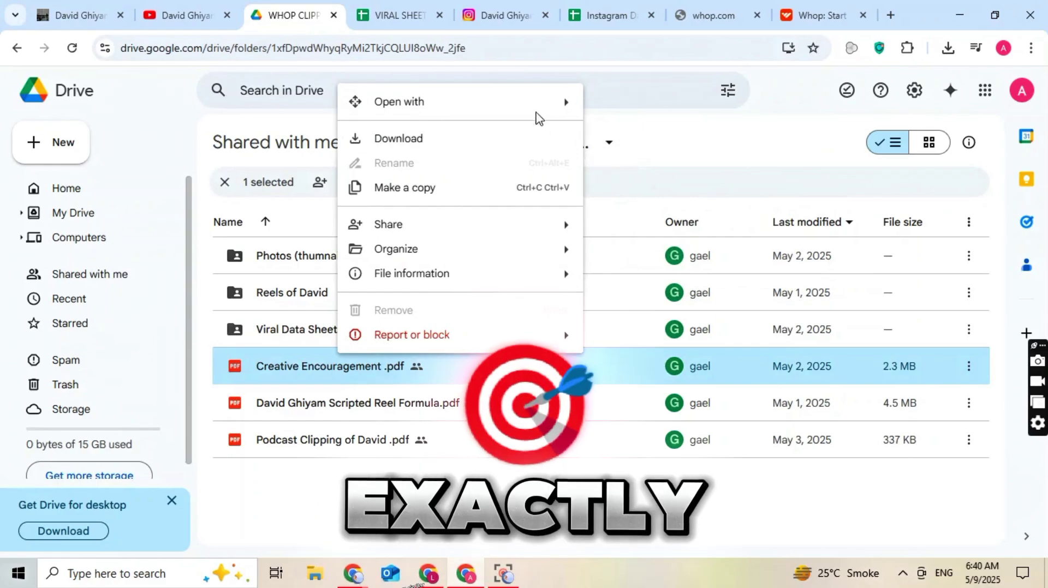
Open the Creative Encouragement and Scripted Reel Formula PDFs with Google Docs.
mouse_move(529, 107)
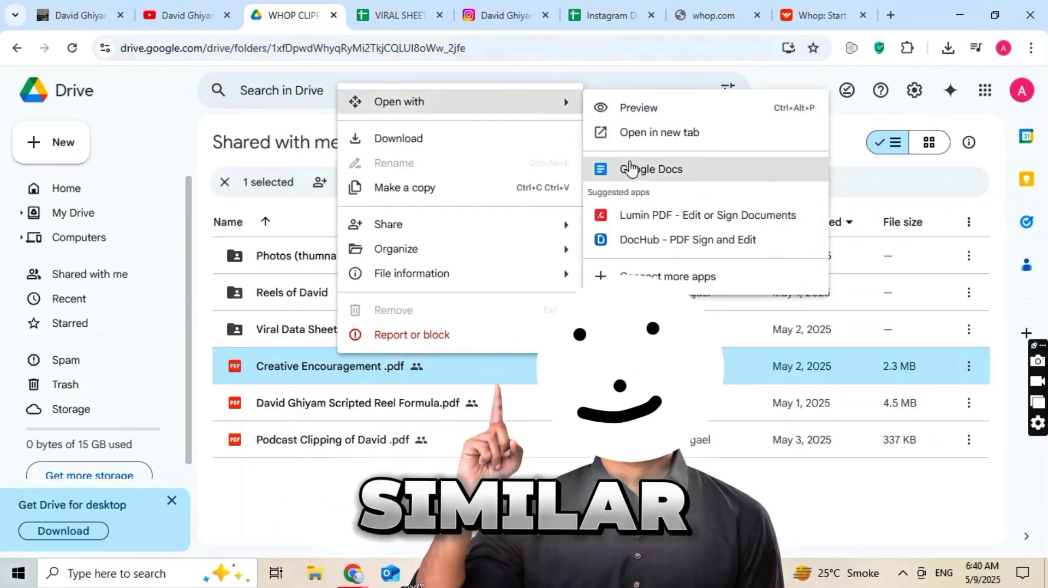
left_click(631, 169)
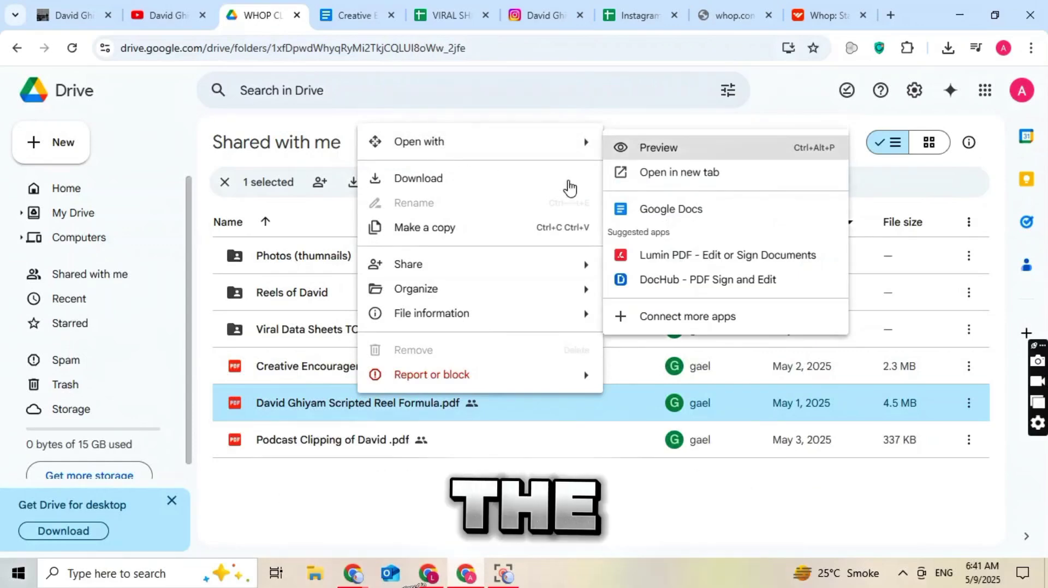
left_click(643, 219)
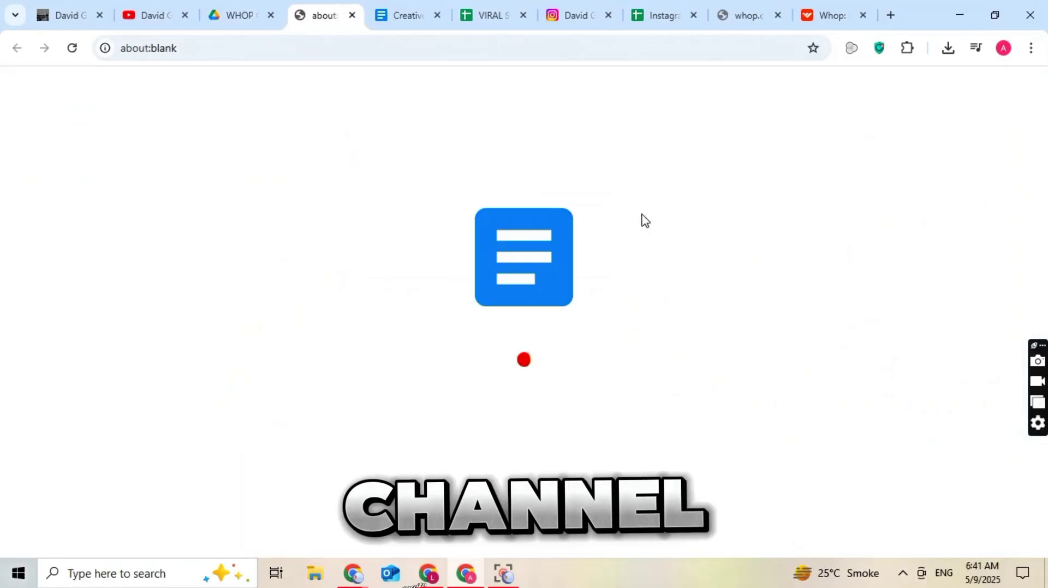
Back in the shared Drive folder, preview and scroll through the Podcast Clipping of David PDF.
left_click(231, 7)
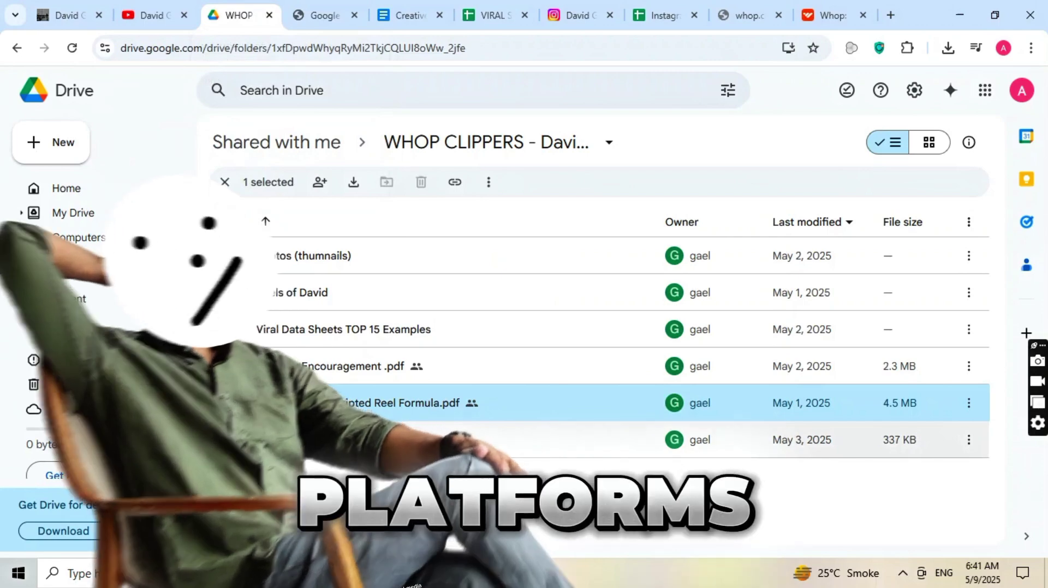
double_click(361, 440)
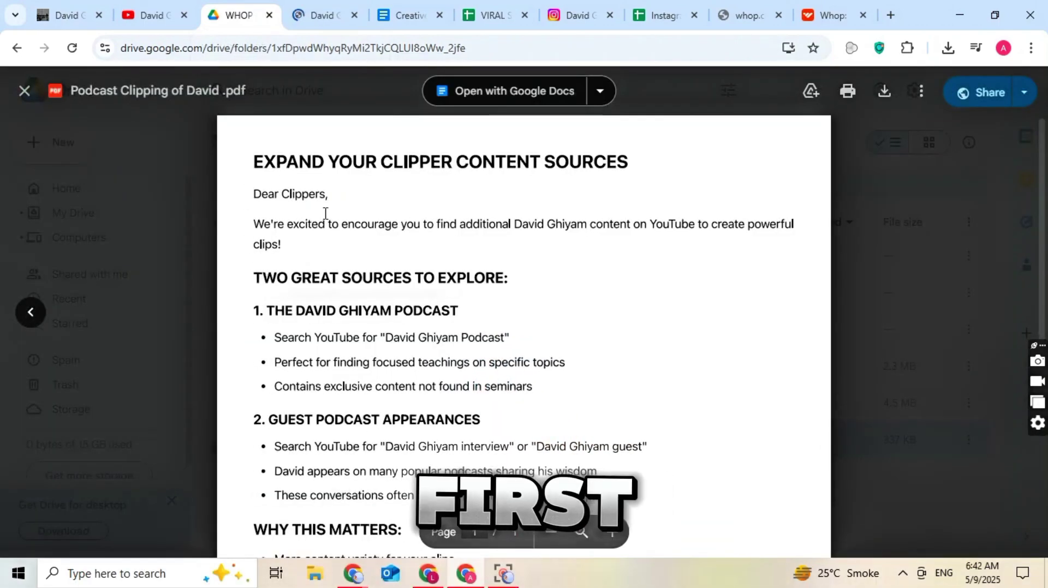
scroll(325, 214, "down", 6)
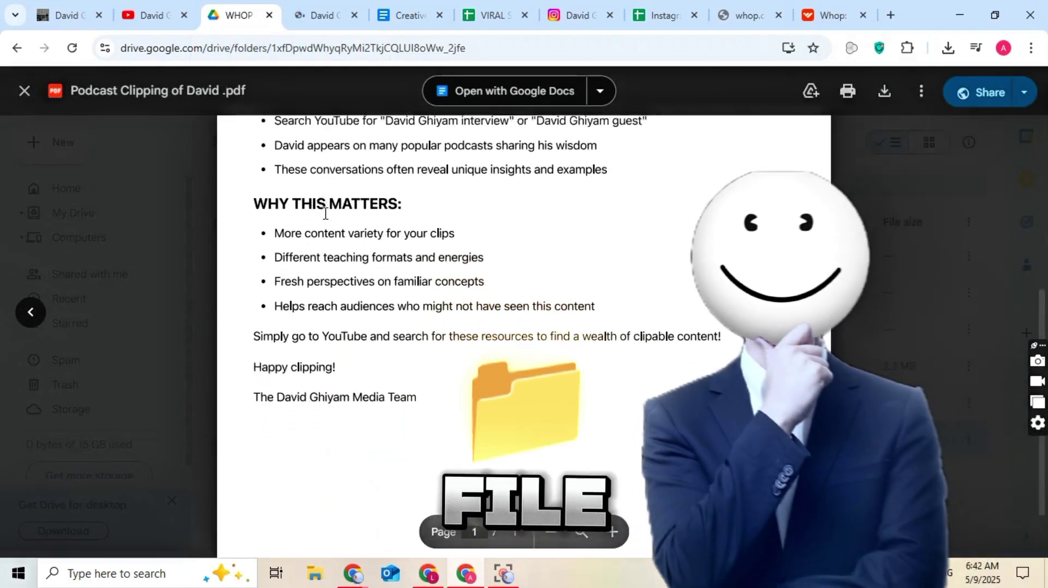
scroll(325, 213, "down", 2)
scroll(326, 213, "up", 7)
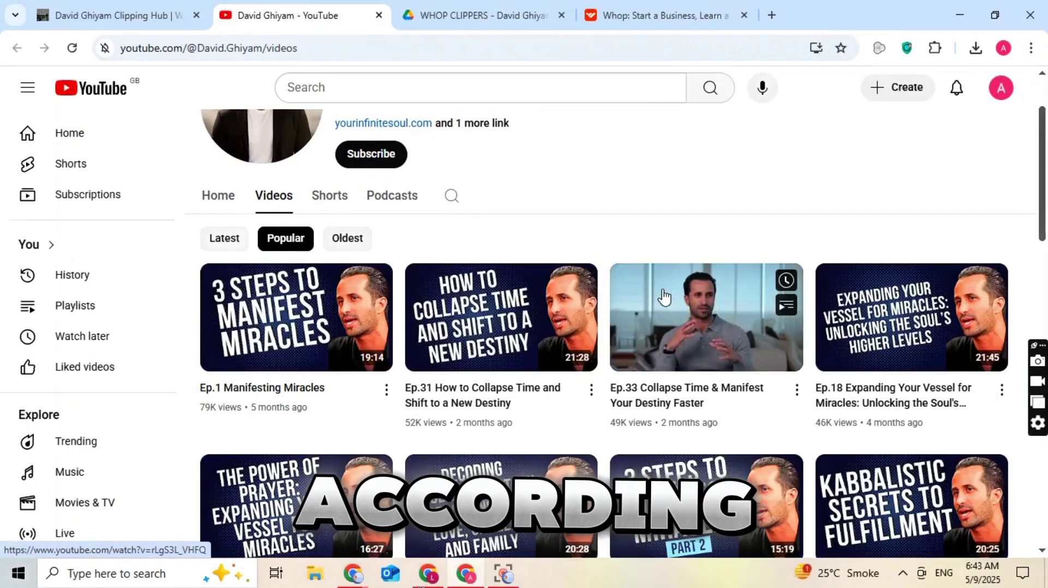
Scroll through the channel's Popular-sorted videos on David Ghiyam's YouTube Videos page.
scroll(326, 384, "down", 5)
scroll(326, 384, "down", 13)
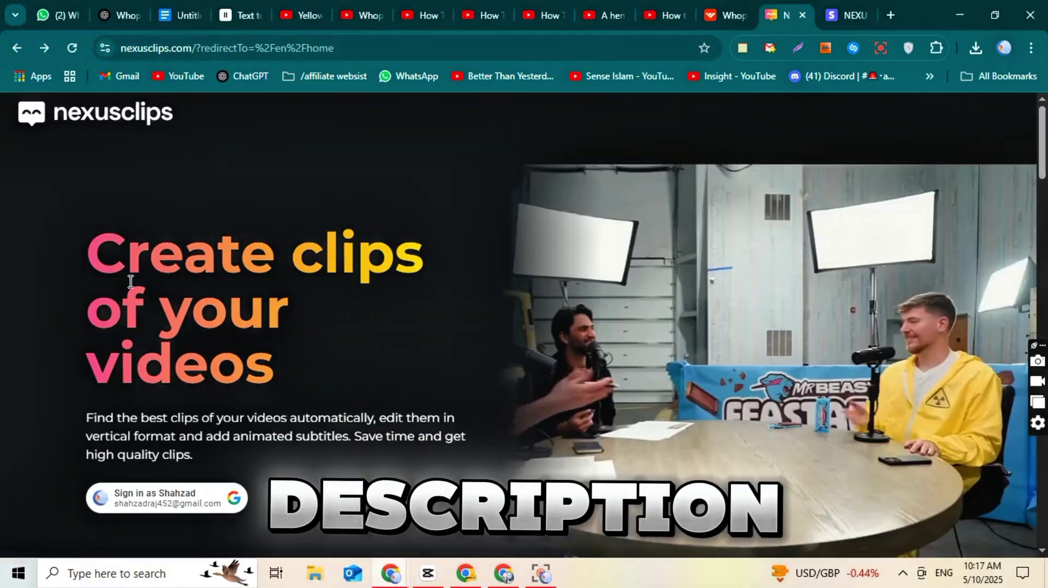
Open the uploaded 7:40 'Ep' video to see its 6 suggested clips.
triple_click(131, 281)
left_click(130, 281)
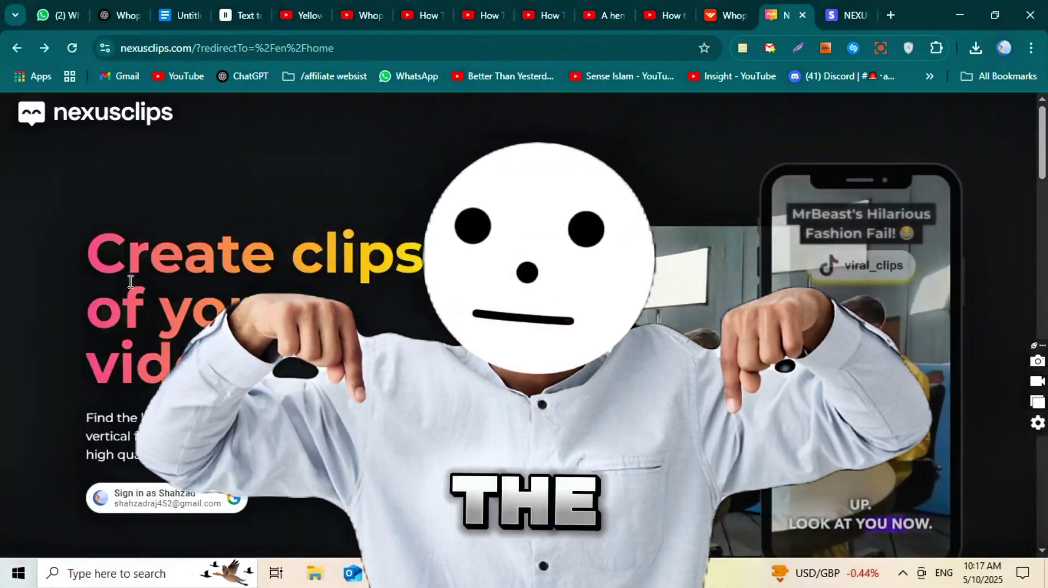
scroll(236, 297, "down", 5)
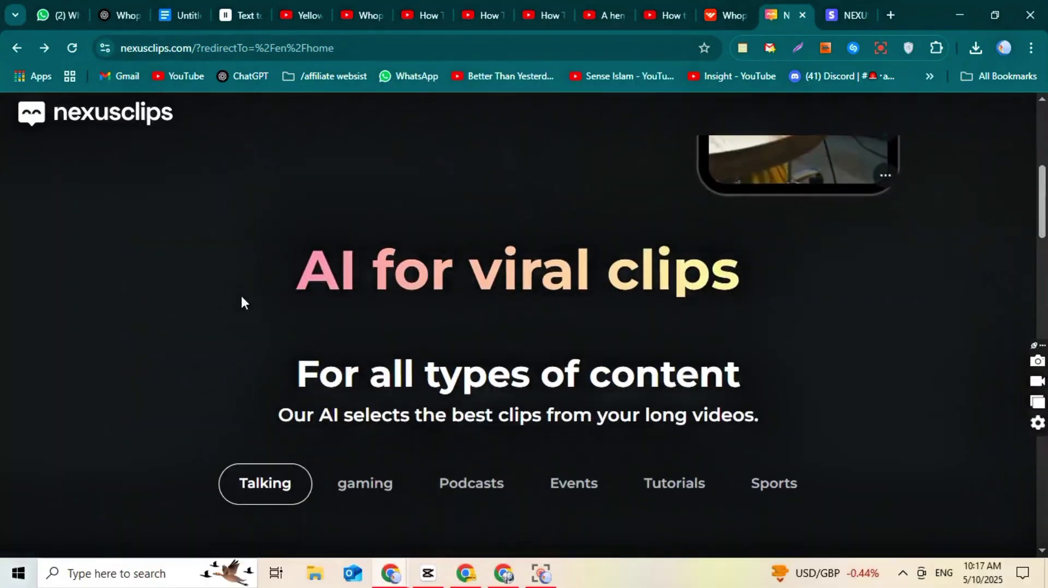
scroll(739, 309, "down", 2)
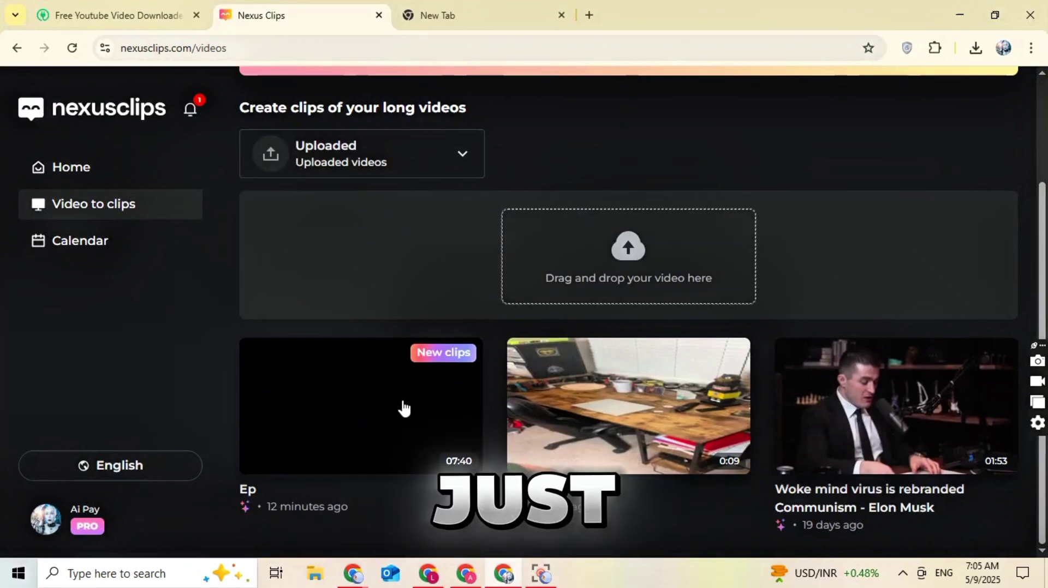
left_click(401, 427)
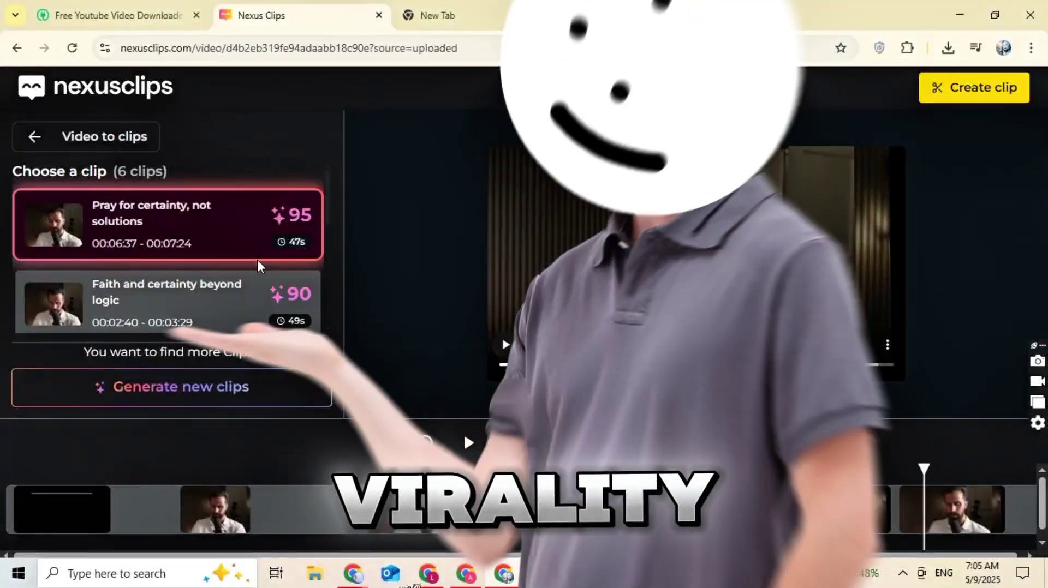
Browse the suggested clips and dismiss the Generate new clips prompt without generating.
scroll(258, 267, "down", 2)
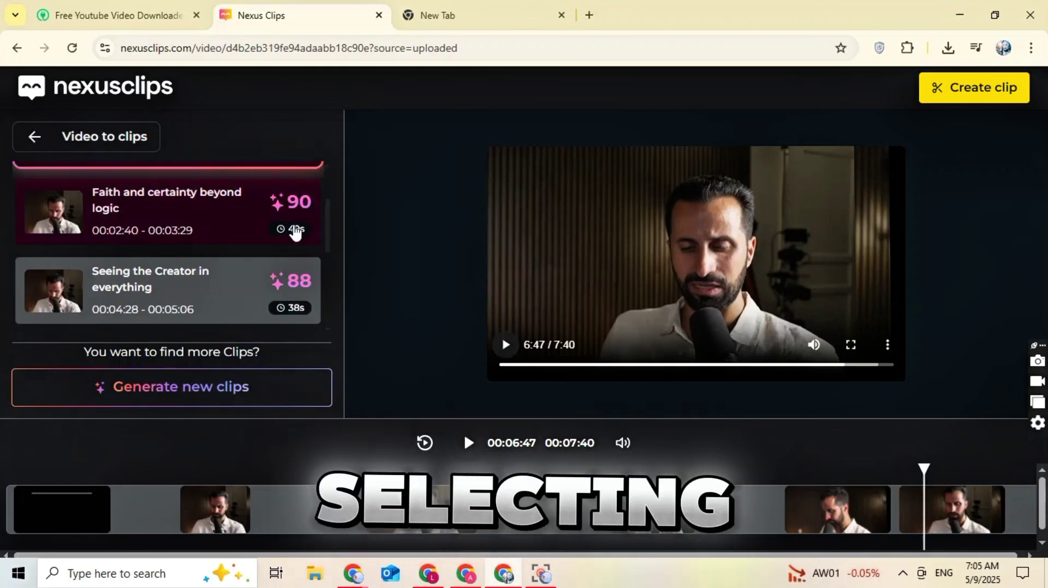
scroll(300, 229, "down", 1)
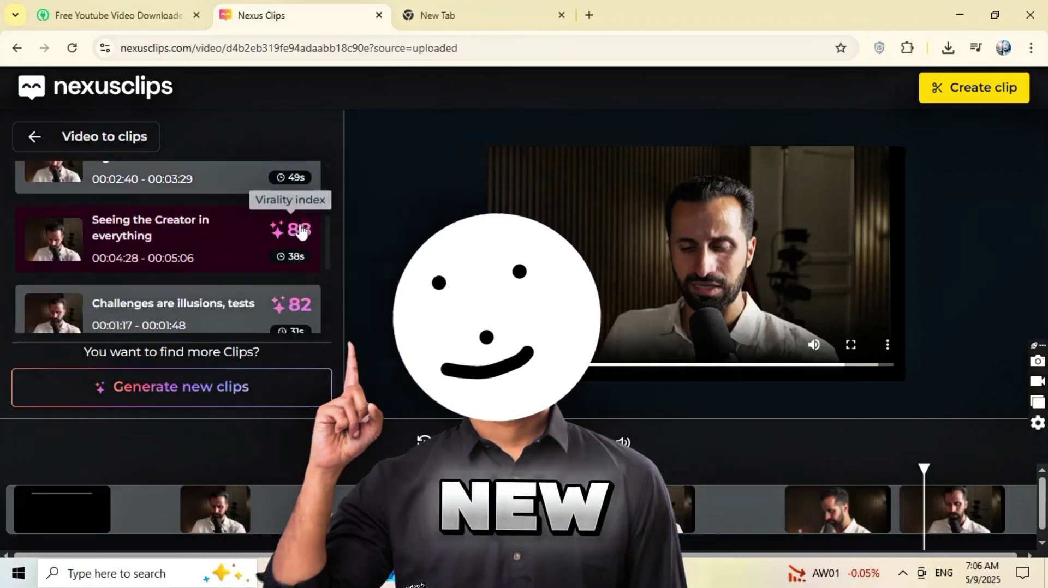
scroll(299, 240, "down", 4)
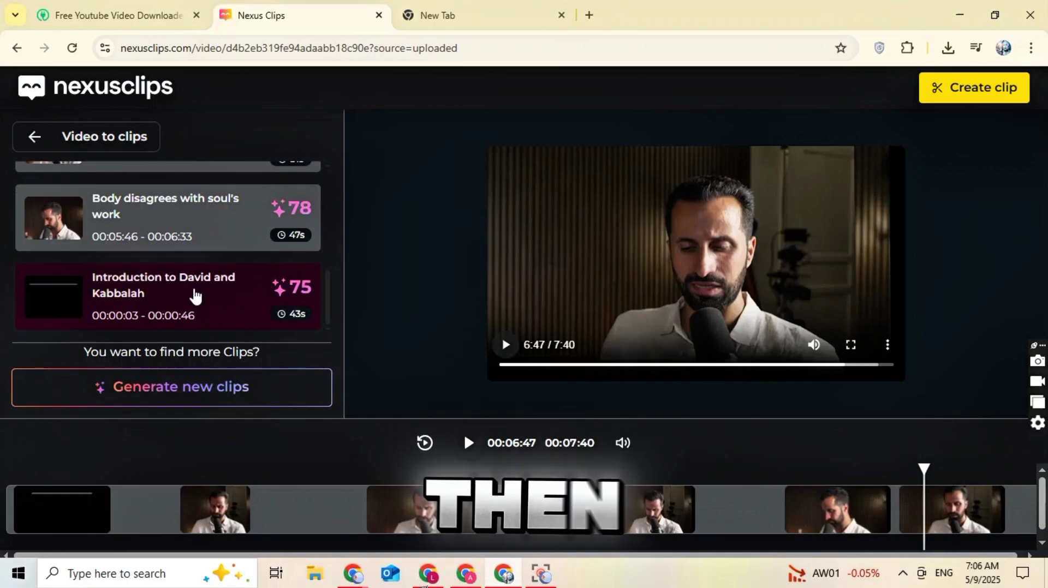
scroll(195, 297, "up", 7)
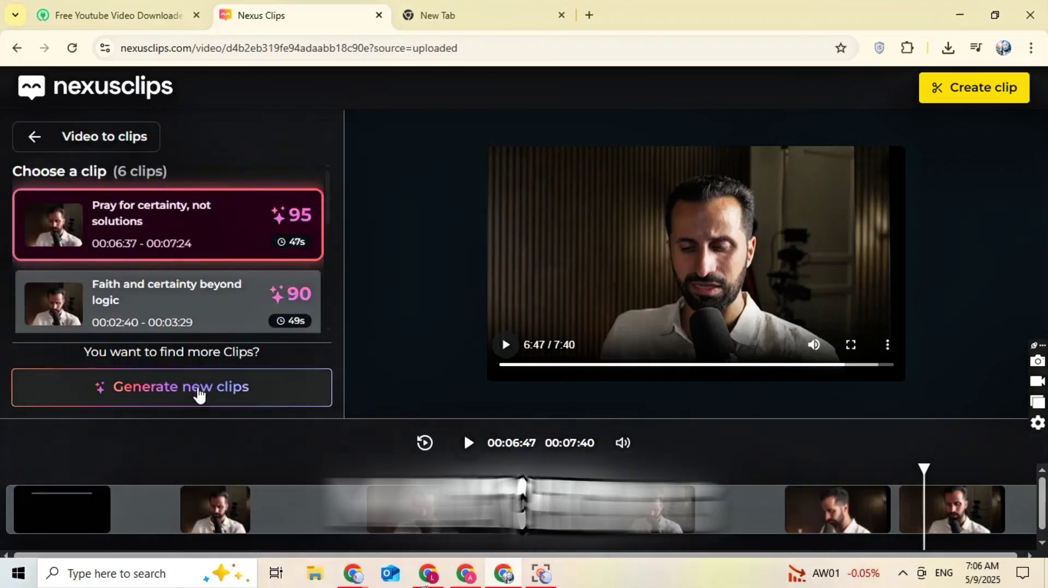
left_click(199, 391)
left_click(381, 283)
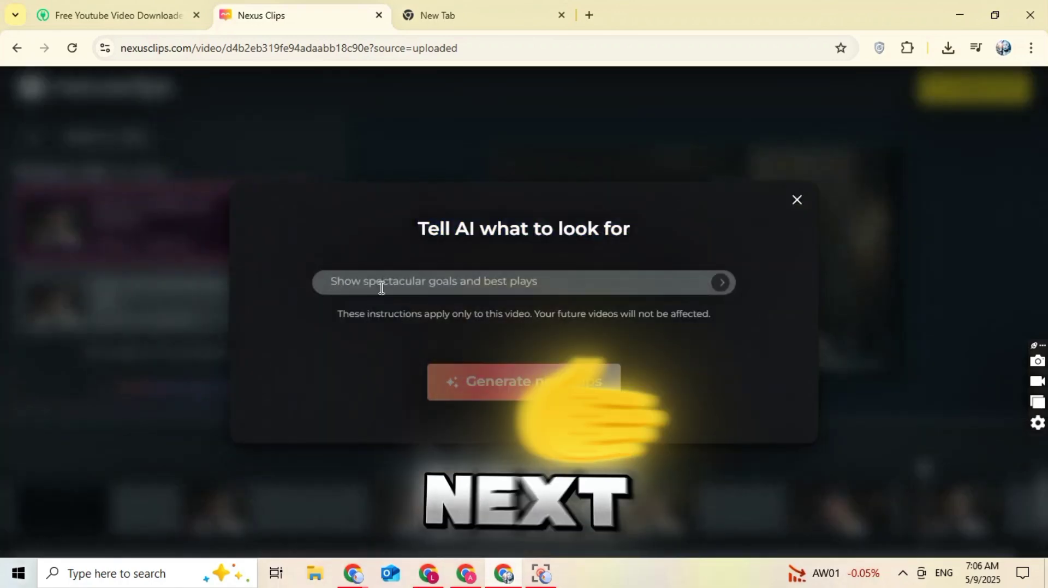
left_click(796, 201)
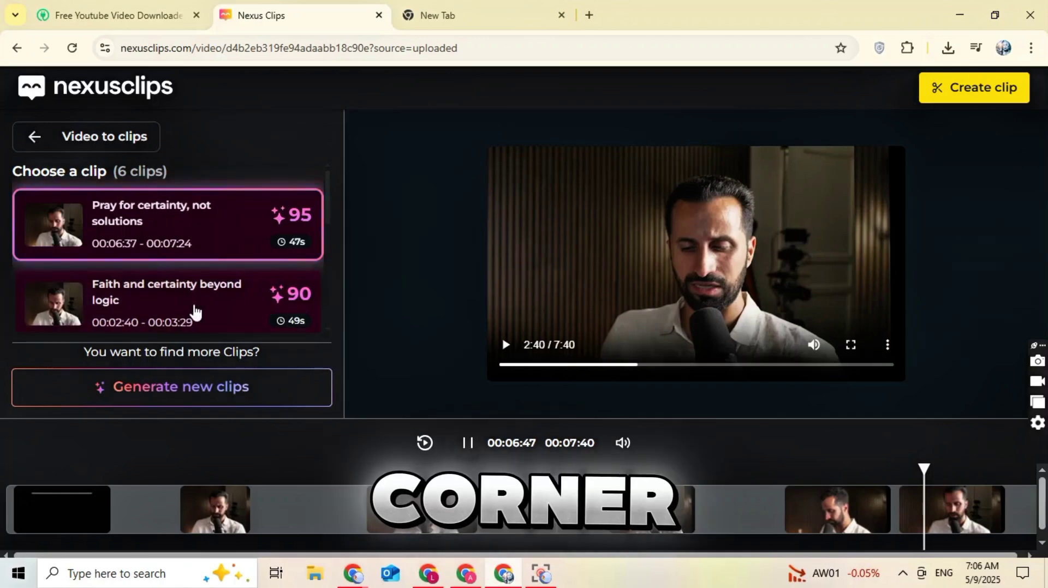
Select the 'Pray for certainty, not solutions' suggestion and create a 47-second clip from it.
scroll(199, 317, "down", 3)
scroll(203, 325, "up", 3)
left_click(467, 445)
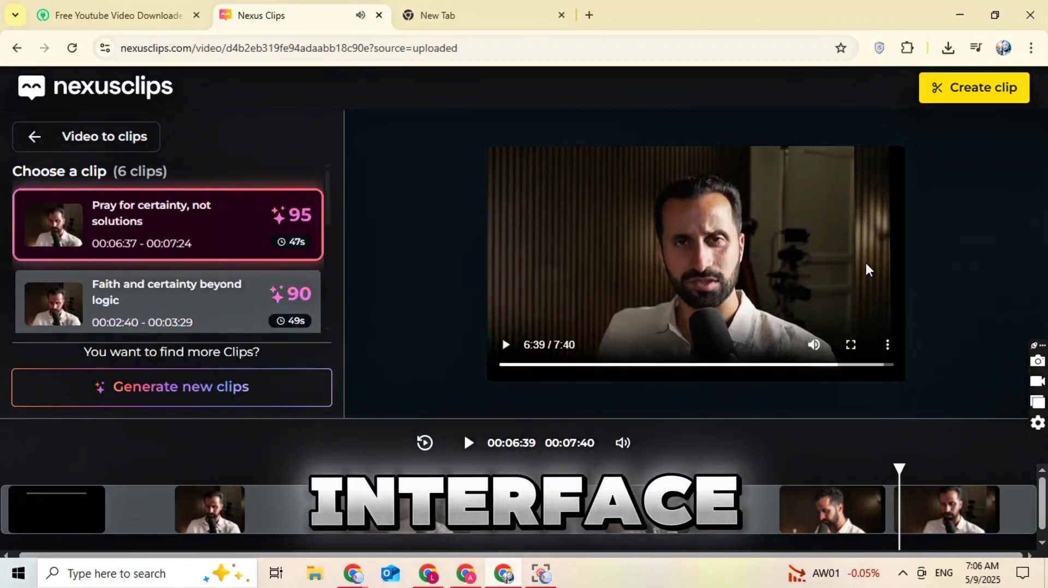
left_click(984, 89)
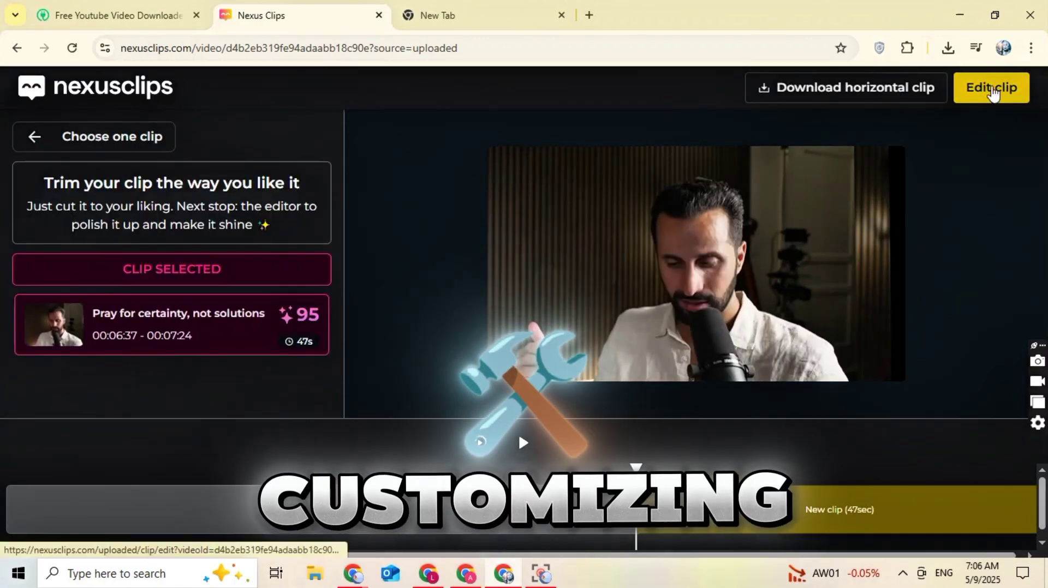
Open the new clip in the editor, unmute and pause the preview, and rewind to the start.
left_click(992, 88)
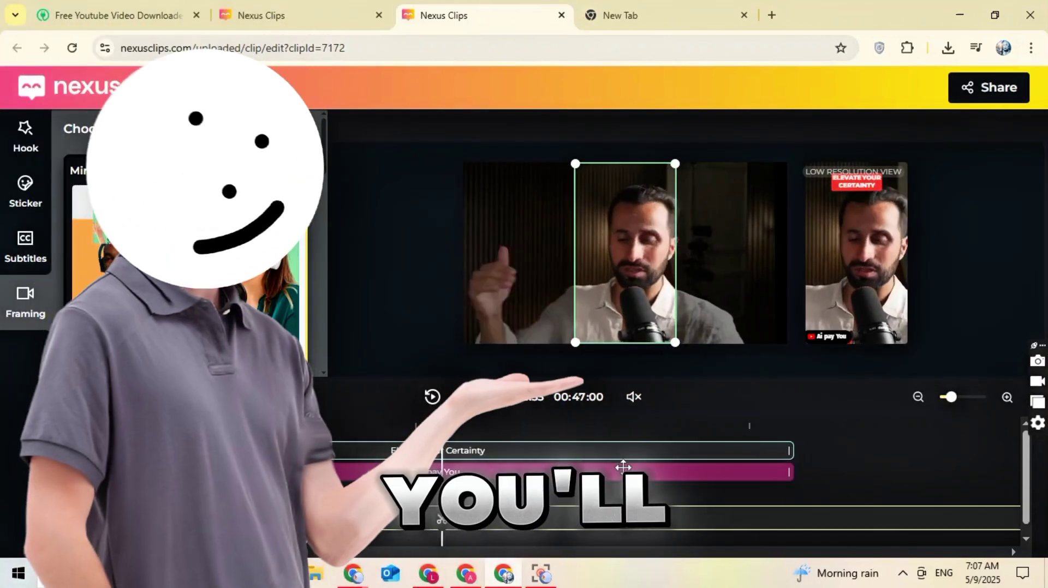
left_click(634, 398)
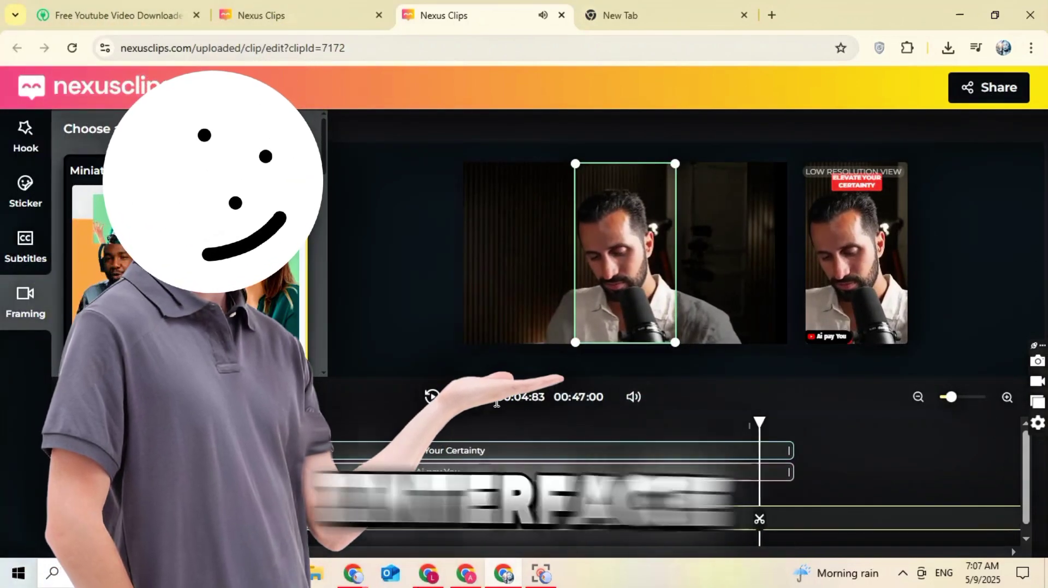
left_click(102, 430)
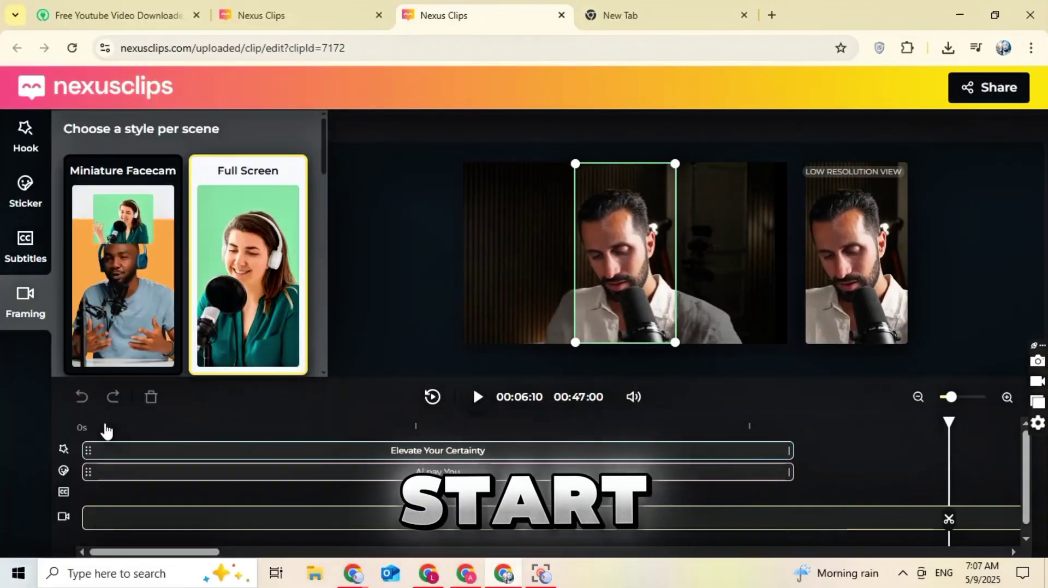
left_click(85, 431)
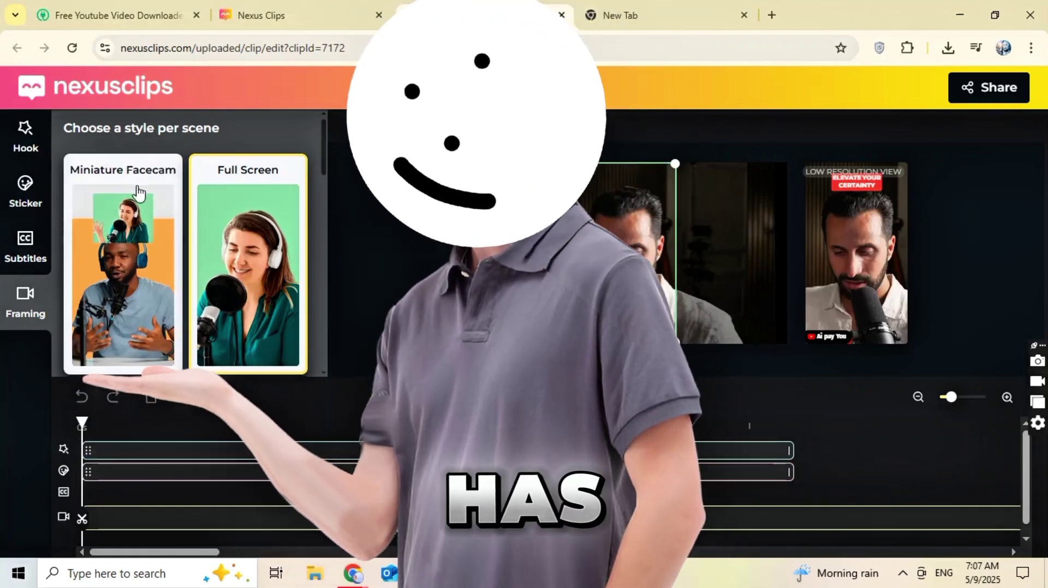
Browse the Framing styles, then show the hook settings with 'Elevate Your Certainty' in Montserrat 16.
scroll(133, 215, "down", 3)
scroll(133, 215, "down", 10)
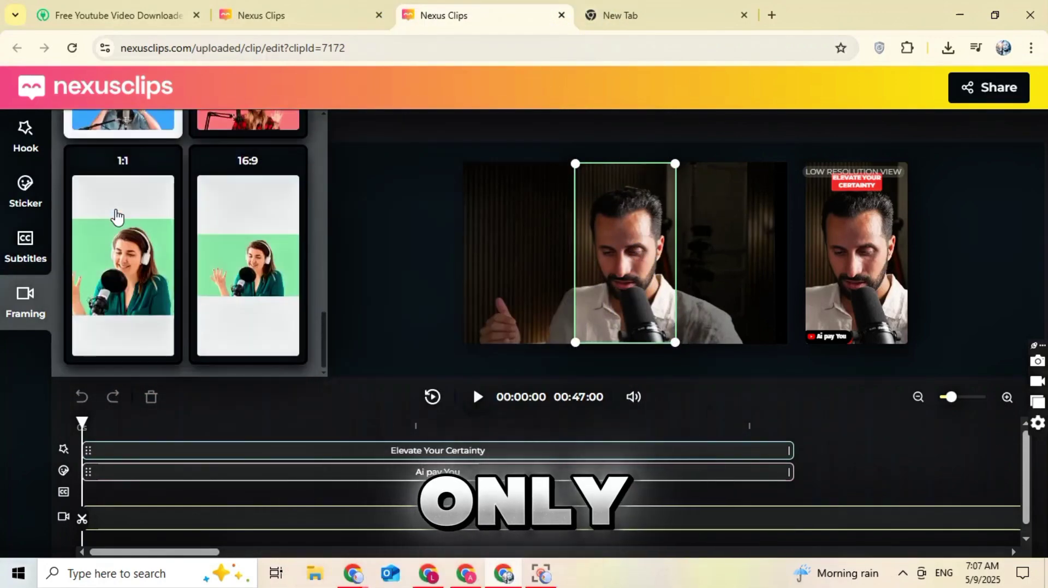
scroll(117, 218, "up", 13)
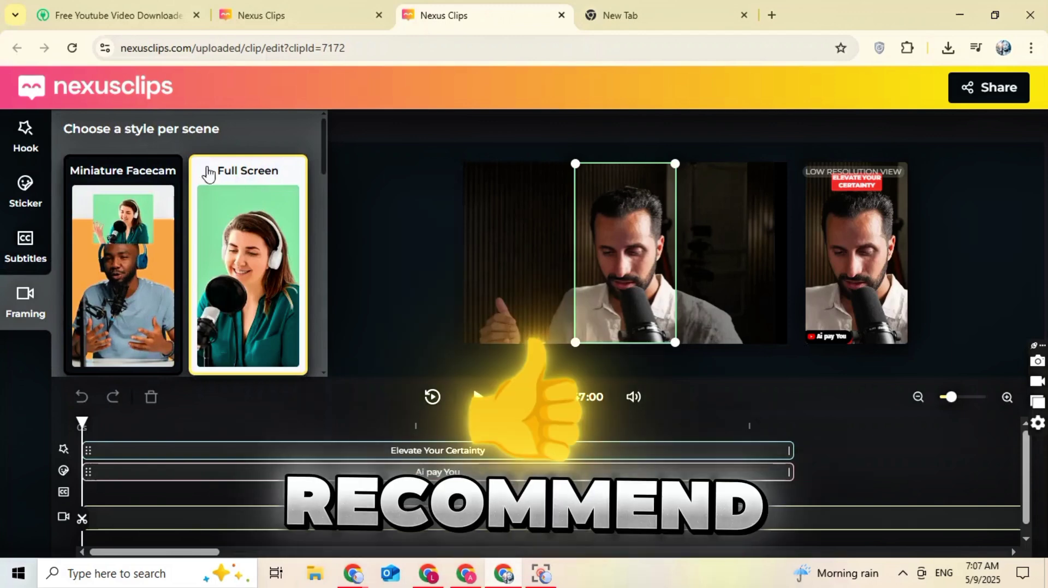
left_click(25, 136)
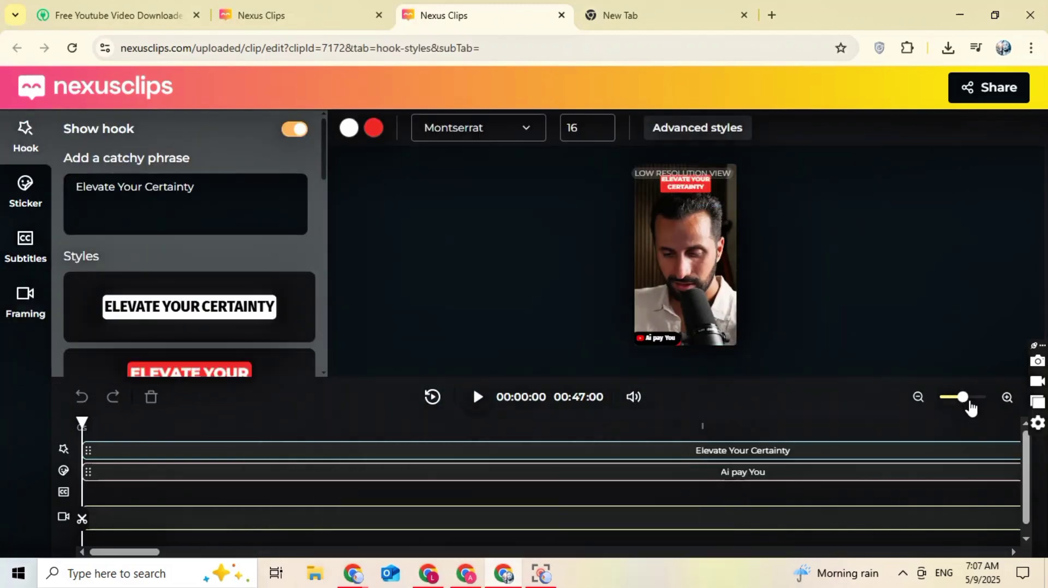
Give the hook text the yellow-box style.
left_click(693, 187)
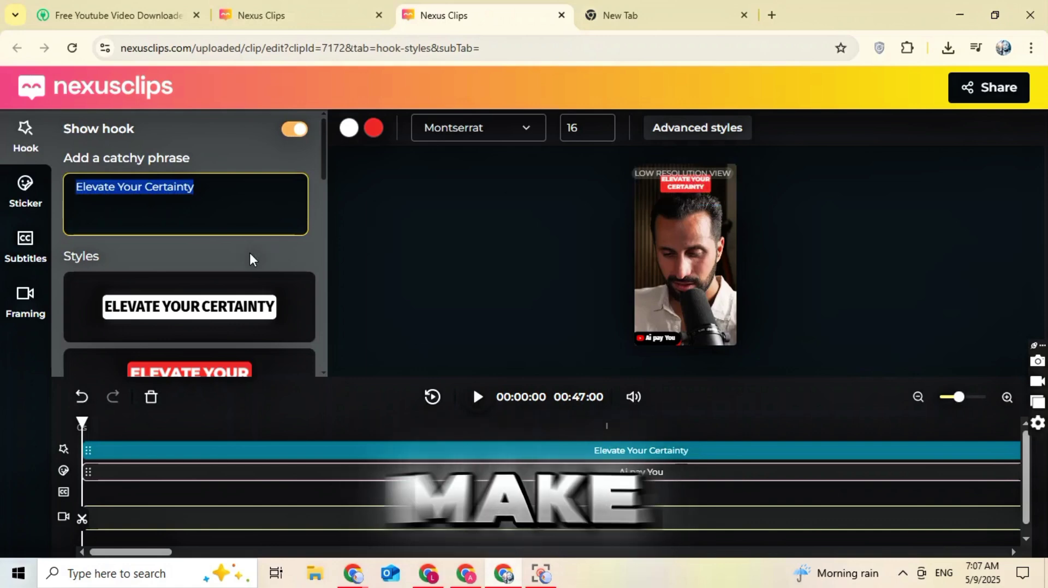
scroll(217, 328, "down", 4)
left_click(205, 303)
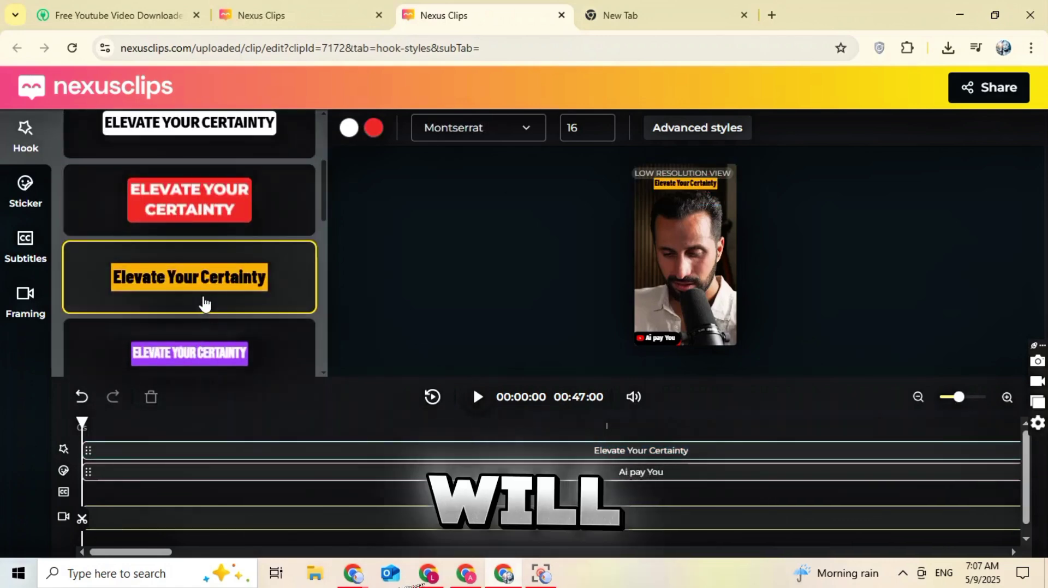
scroll(205, 303, "down", 1)
left_click(213, 295)
scroll(224, 271, "down", 3)
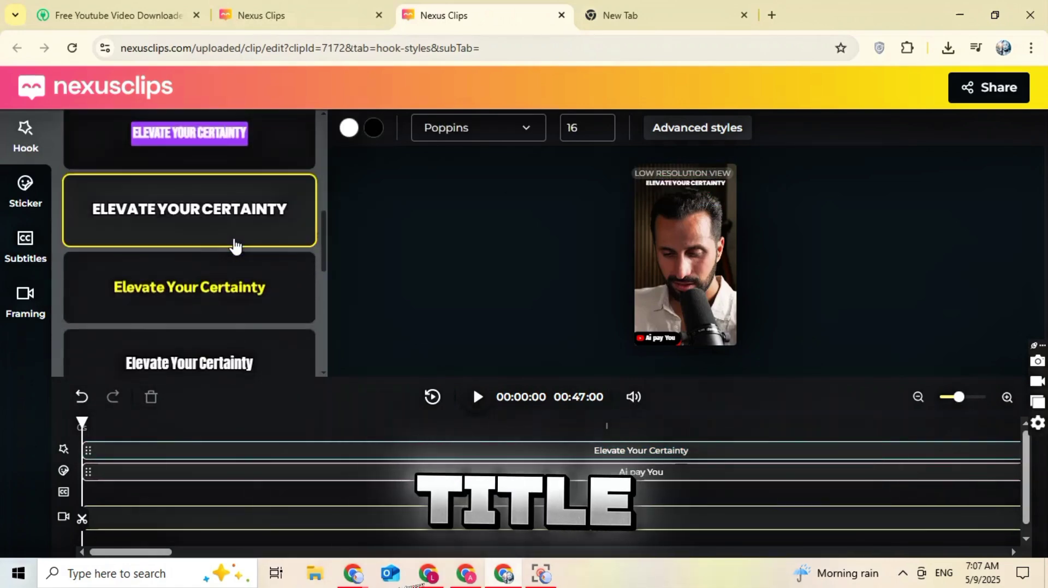
scroll(235, 246, "down", 3)
scroll(234, 246, "up", 10)
scroll(234, 254, "down", 5)
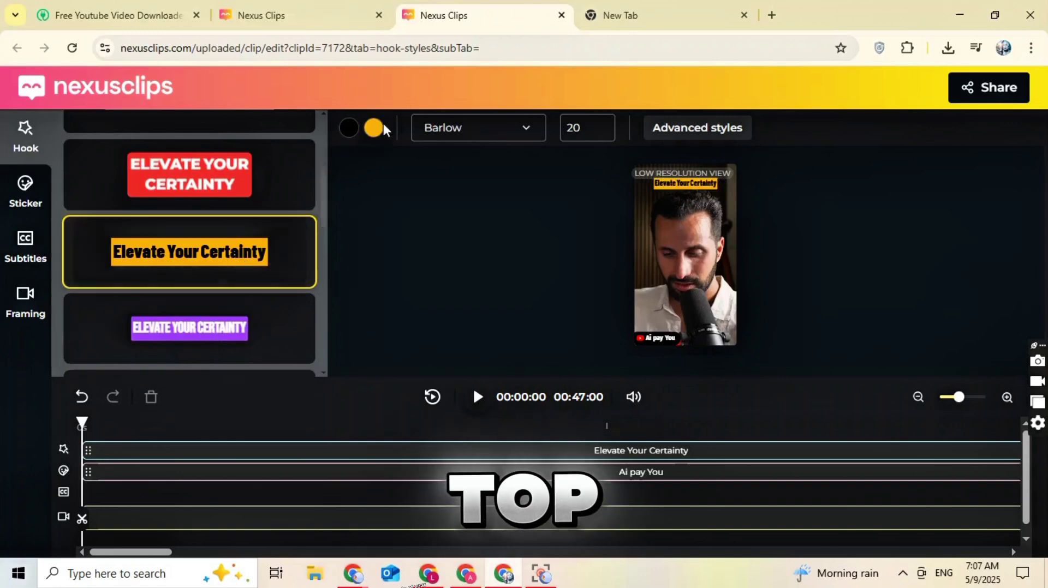
Change the hook font to Montserrat.
left_click(471, 131)
left_click(459, 167)
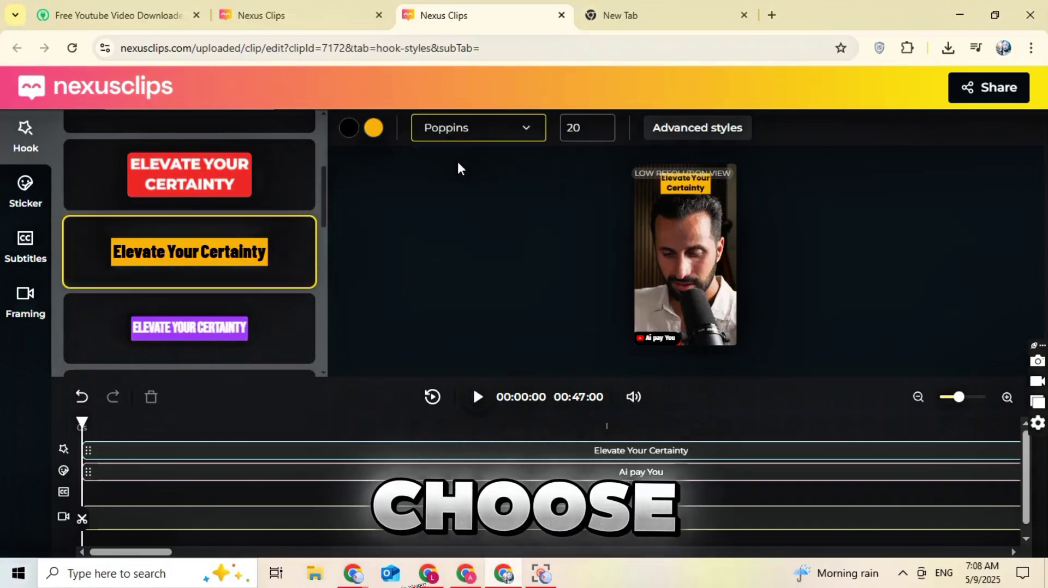
left_click(478, 137)
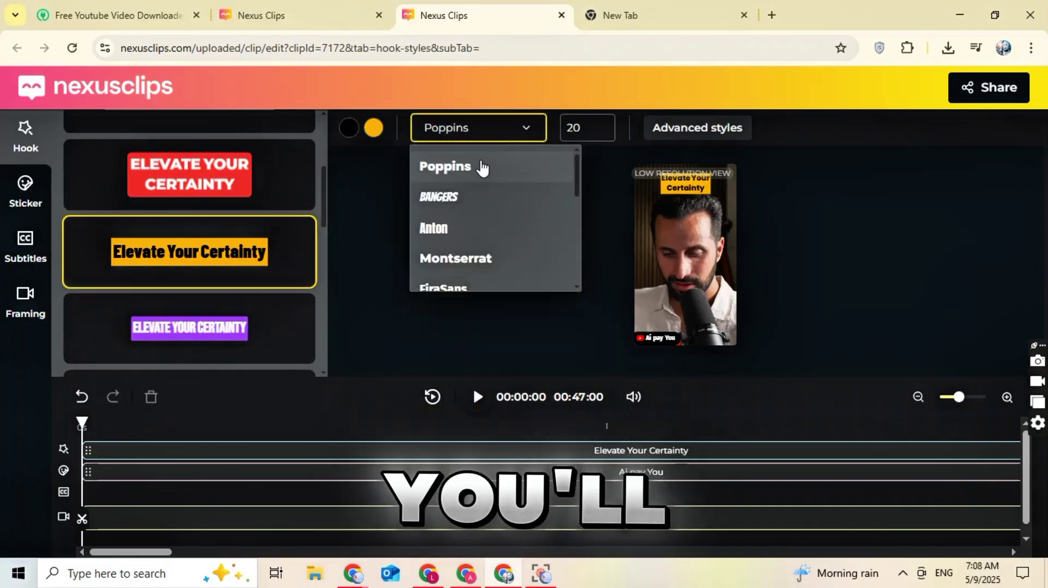
left_click(481, 168)
left_click(476, 134)
left_click(453, 257)
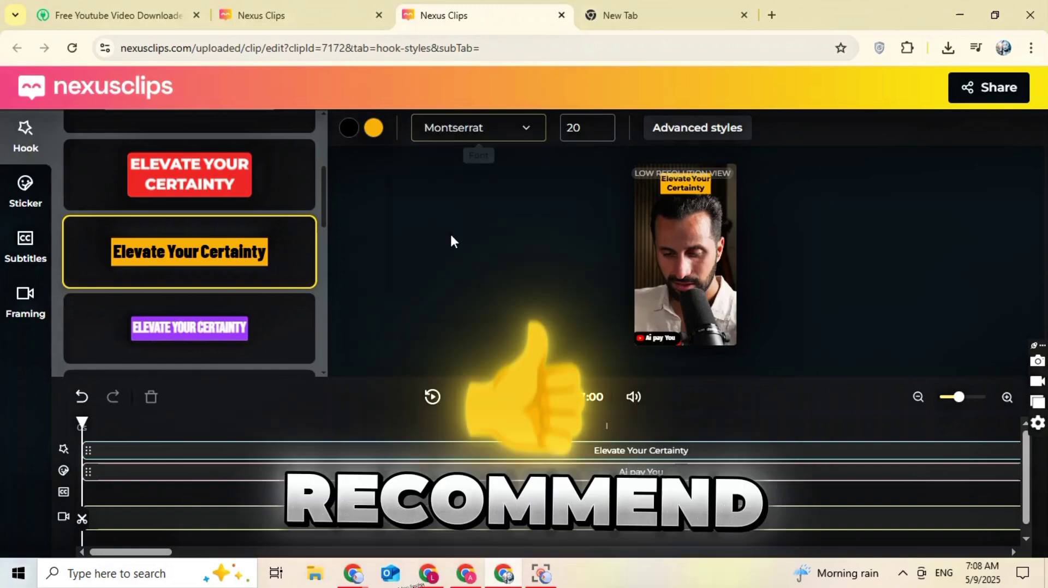
Hide the Ai pay You sticker and bring up the subtitle generation options.
left_click(695, 130)
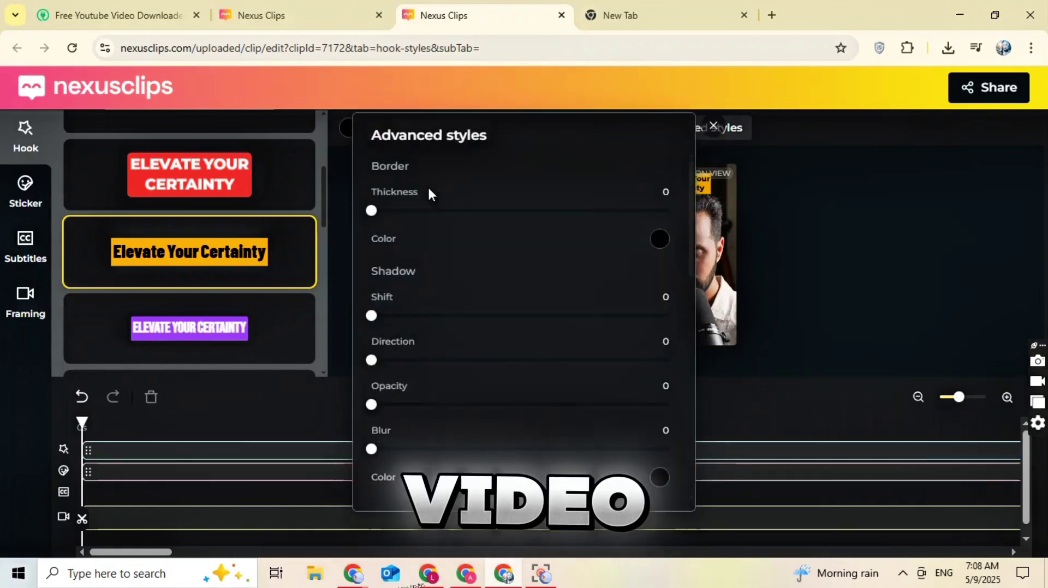
left_click(25, 191)
scroll(228, 239, "down", 5)
scroll(229, 218, "up", 5)
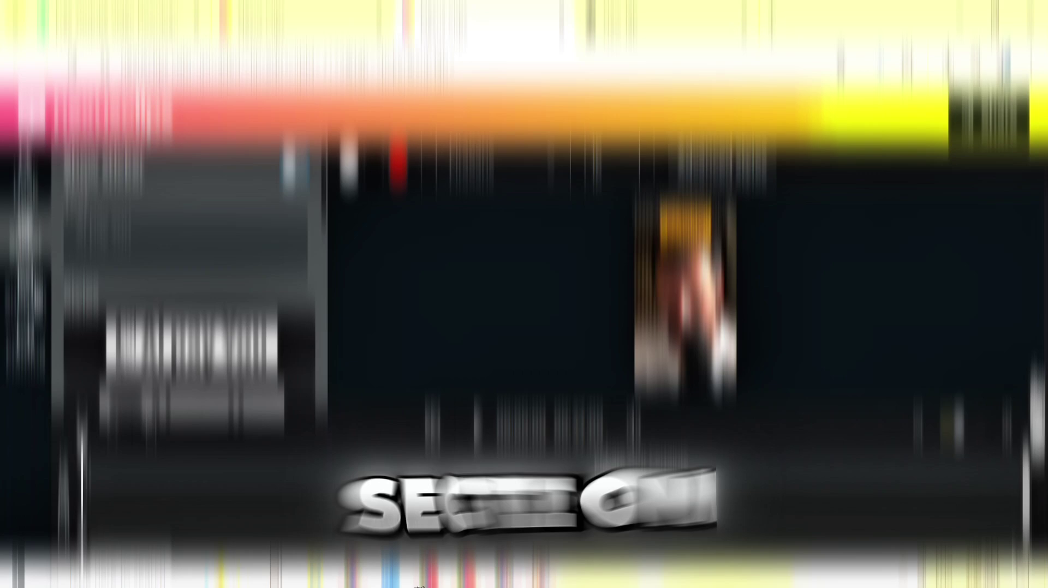
left_click(21, 250)
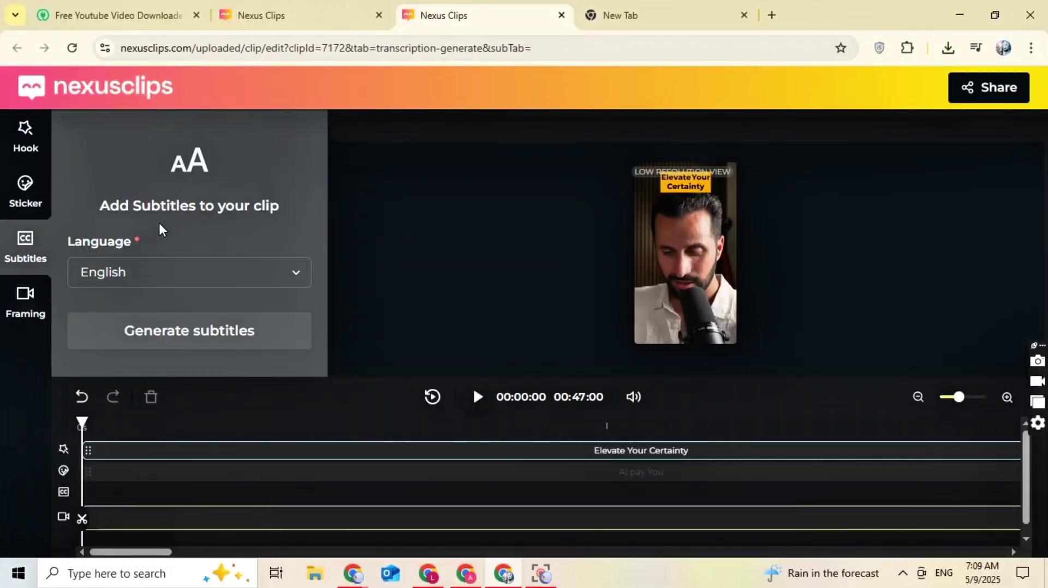
Generate English subtitles and apply the first style, Bungee at size 20.
left_click(190, 276)
key("Escape")
left_click(224, 332)
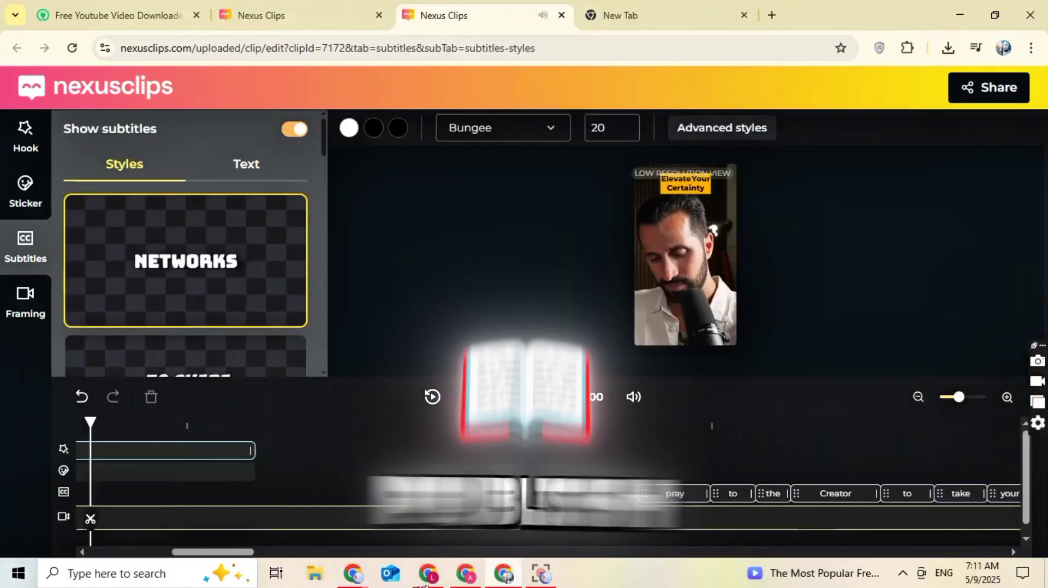
left_click(225, 322)
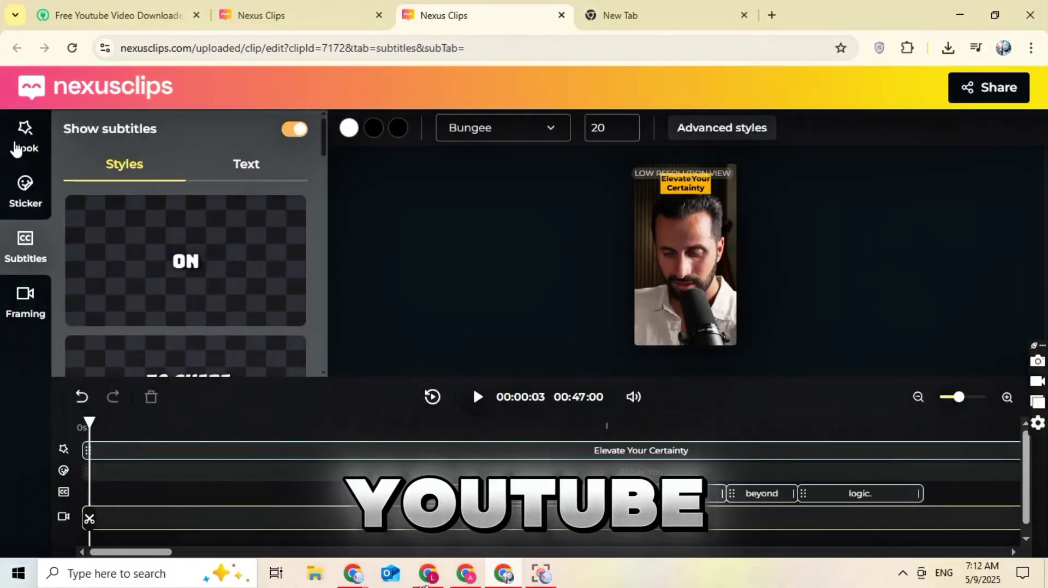
left_click(17, 147)
Download the finished clip as an MP4 from the share options.
left_click(989, 87)
left_click(791, 327)
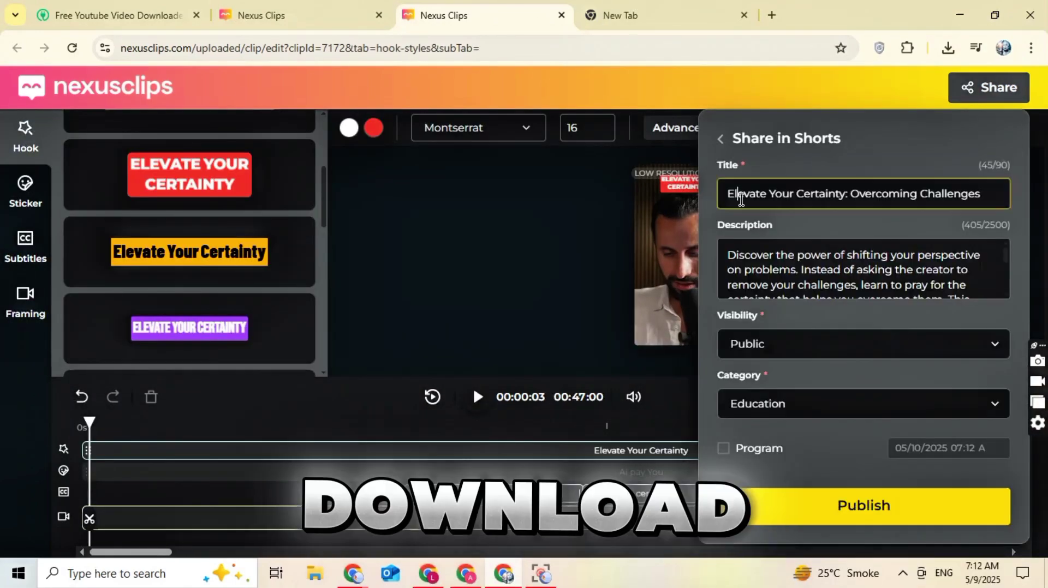
scroll(830, 285, "down", 3)
left_click(861, 343)
left_click(861, 402)
left_click(721, 138)
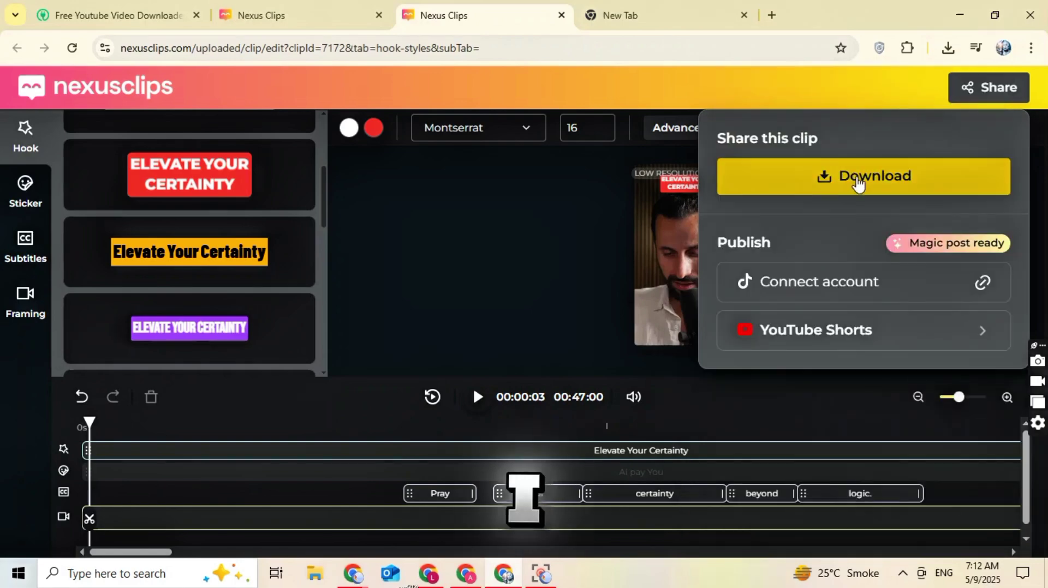
left_click(859, 183)
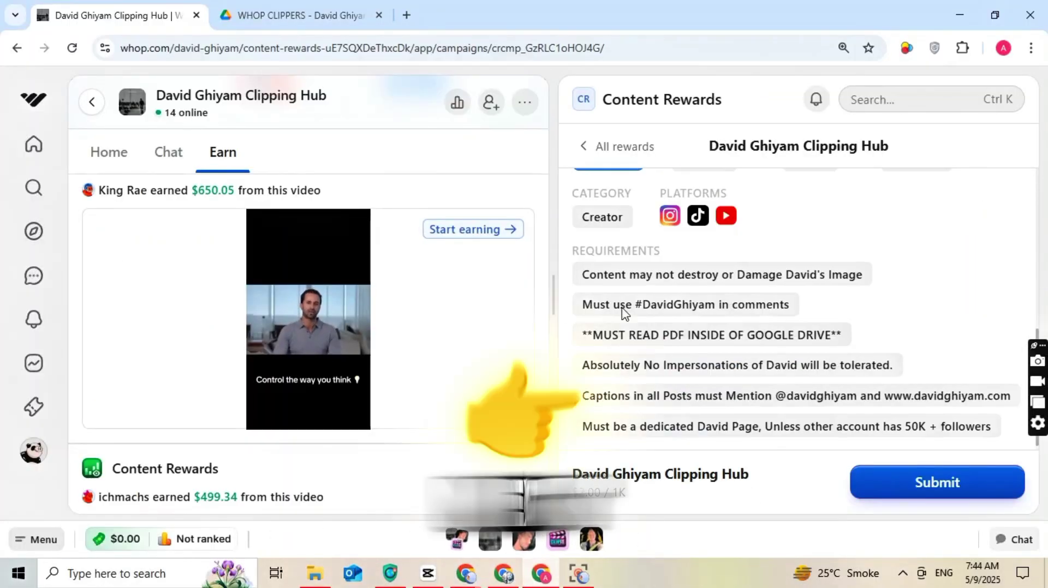
Open the campaign's podcast clipping guide PDF in Google Docs.
scroll(625, 311, "down", 3)
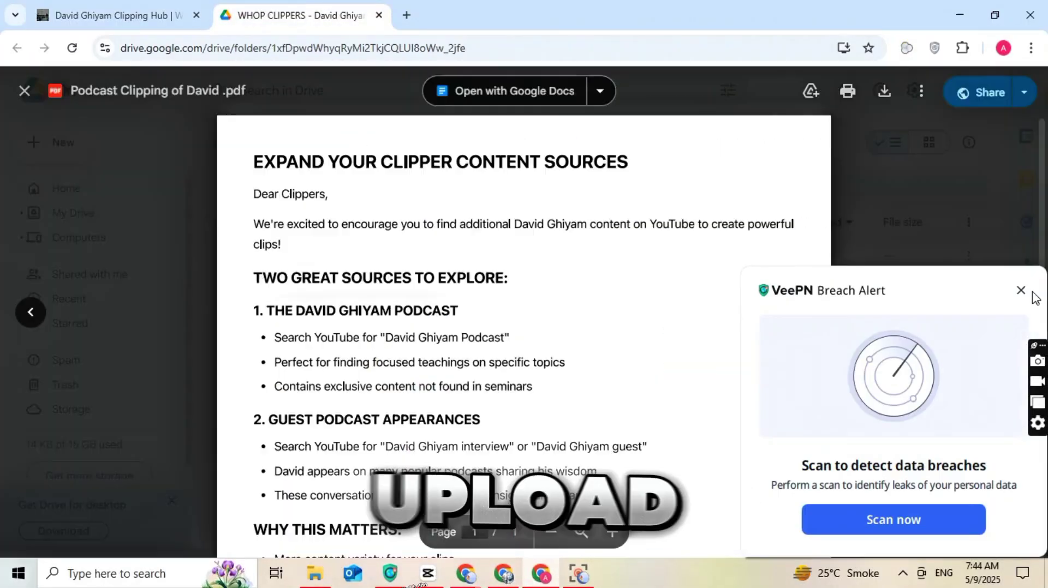
scroll(552, 359, "down", 2)
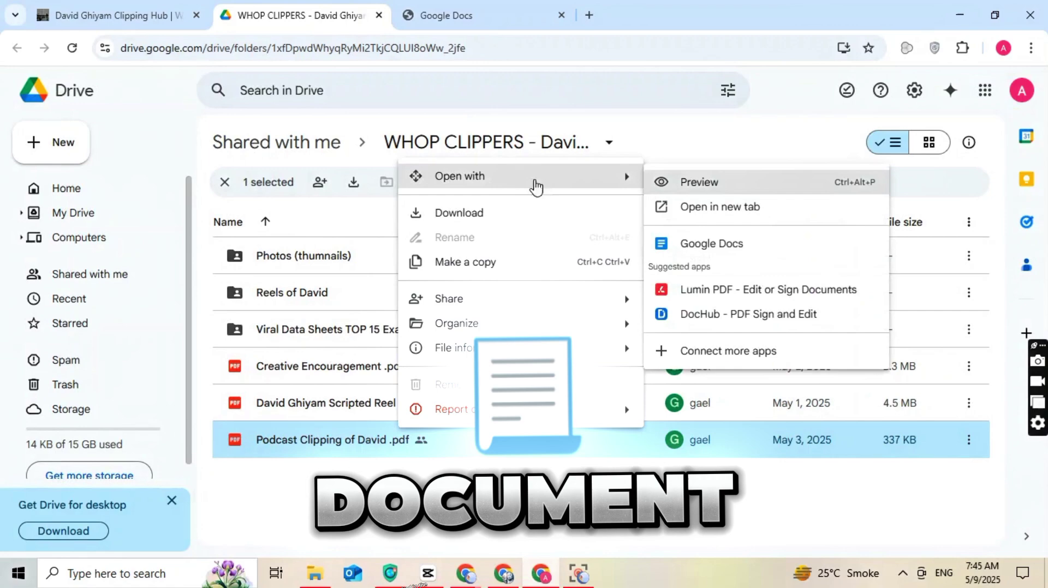
left_click(711, 243)
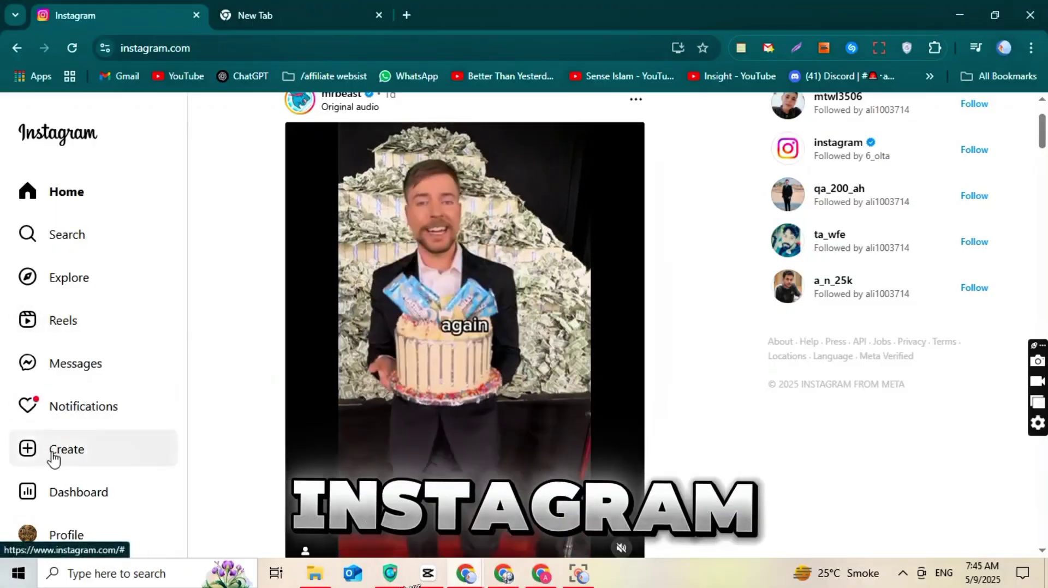
Create and share a new Instagram reel from the 0509 video.
left_click(52, 454)
left_click(508, 394)
left_click(181, 224)
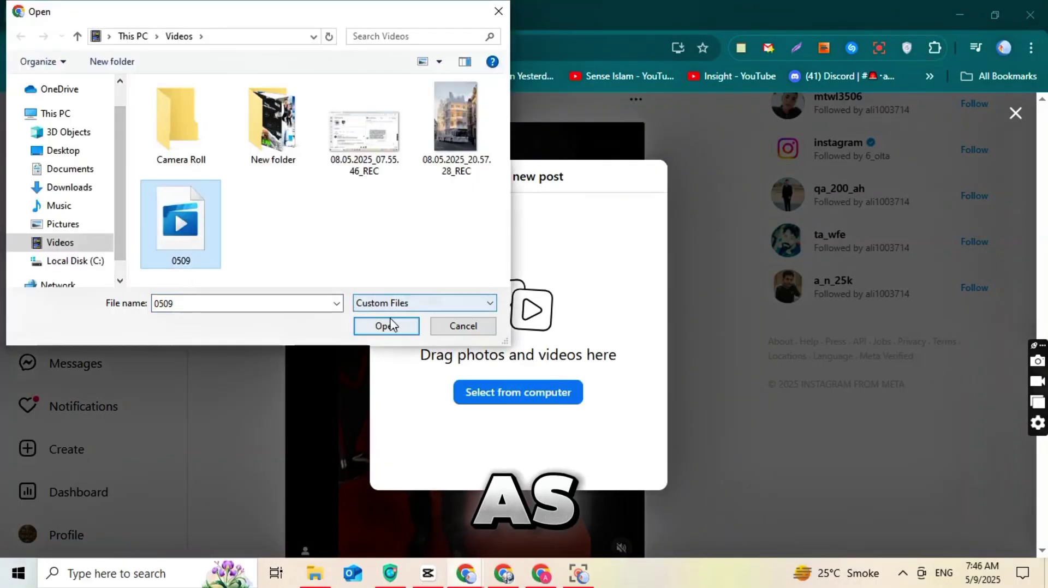
left_click(390, 325)
left_click(701, 216)
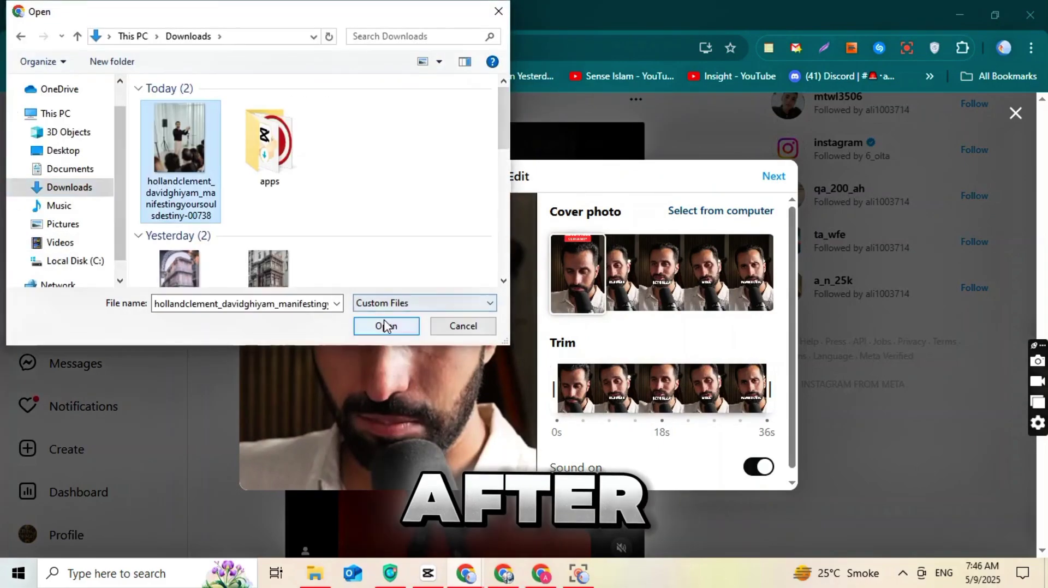
left_click(386, 326)
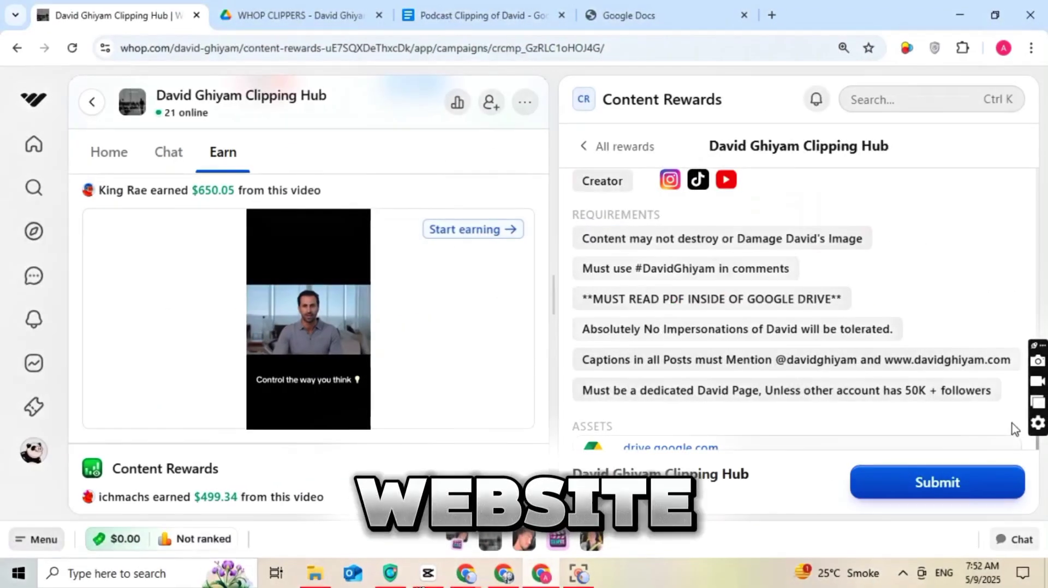
scroll(877, 461, "down", 5)
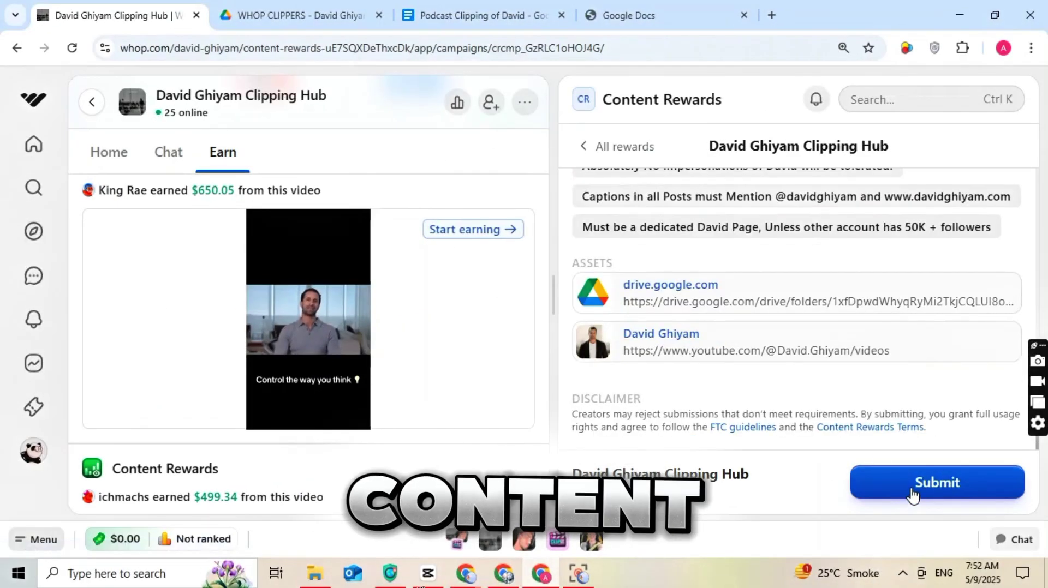
Start a campaign submission and attach the 0505 video from Videos as media.
left_click(913, 491)
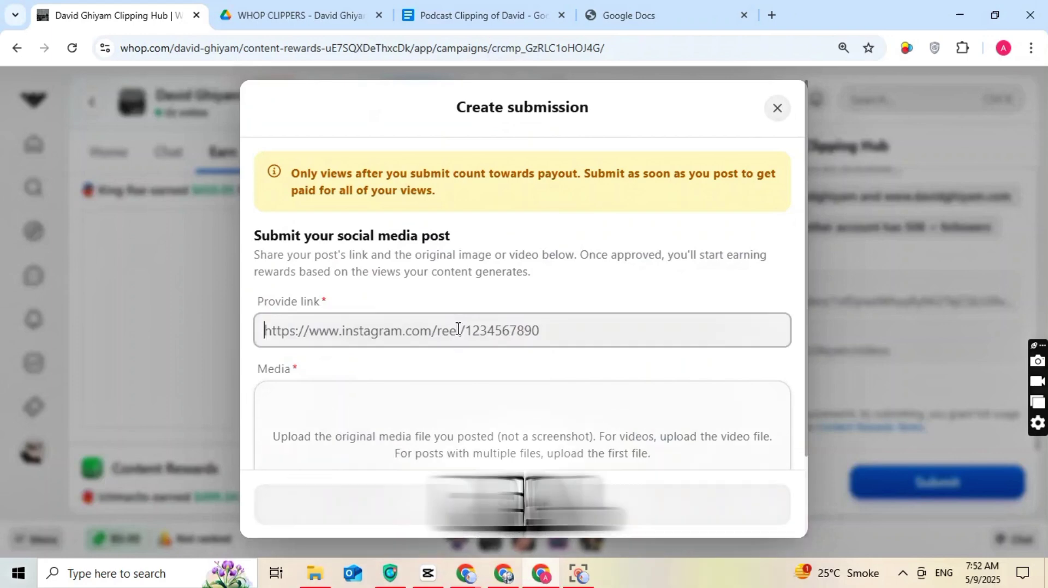
scroll(474, 398, "down", 2)
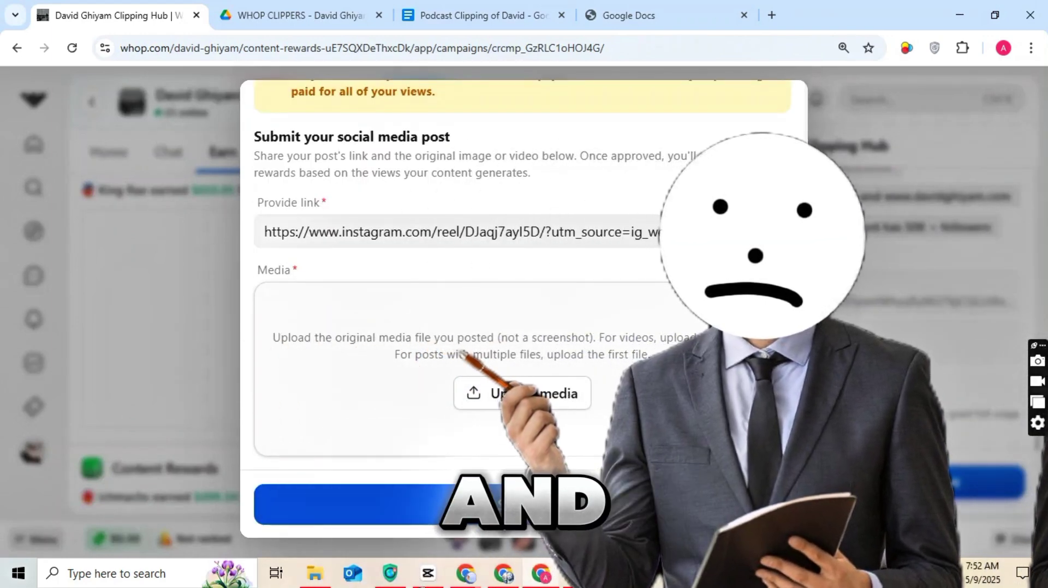
left_click(562, 394)
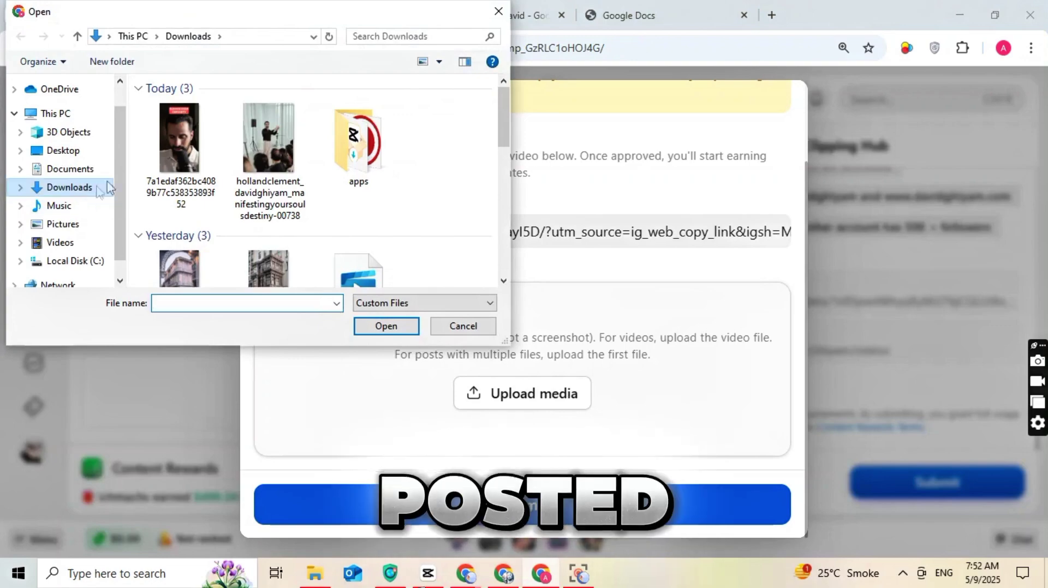
left_click(69, 169)
left_click(60, 242)
left_click(180, 222)
left_click(386, 326)
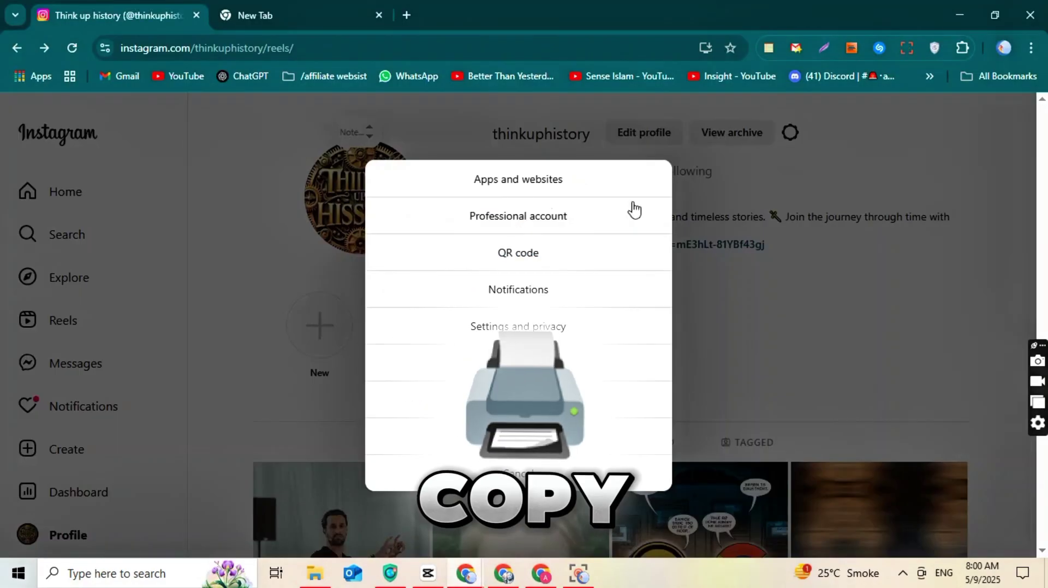
Link the Instagram profile address to the submission and submit the reel for review.
key("Escape")
left_click(292, 48)
left_click(466, 573)
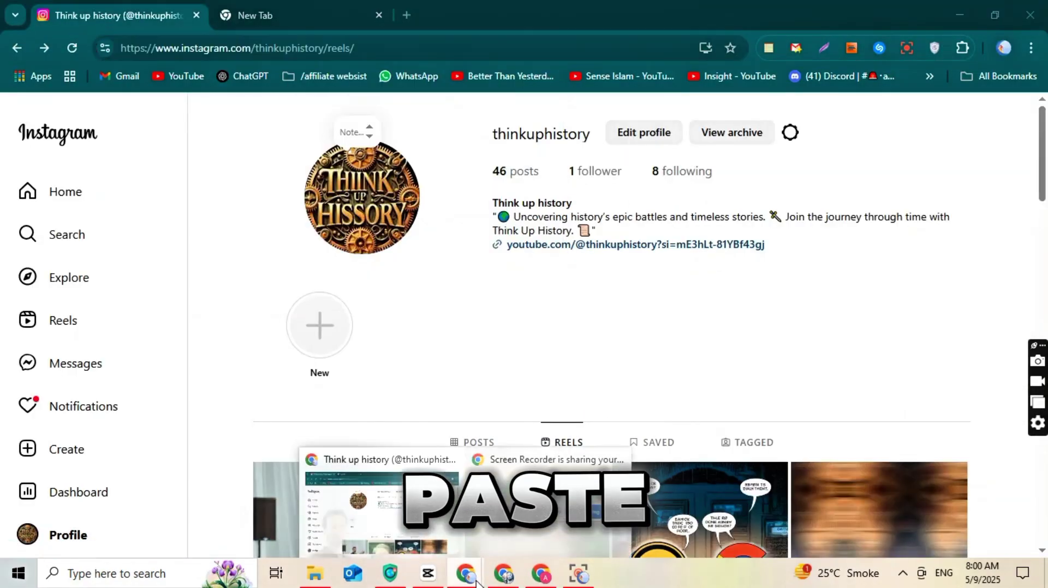
left_click(469, 458)
key("ctrl+a")
type("https://www.instagram.com/thinkuphistory/reels/")
key("BackSpace")
key("BackSpace")
key("BackSpace")
key("BackSpace")
key("BackSpace")
left_click(729, 389)
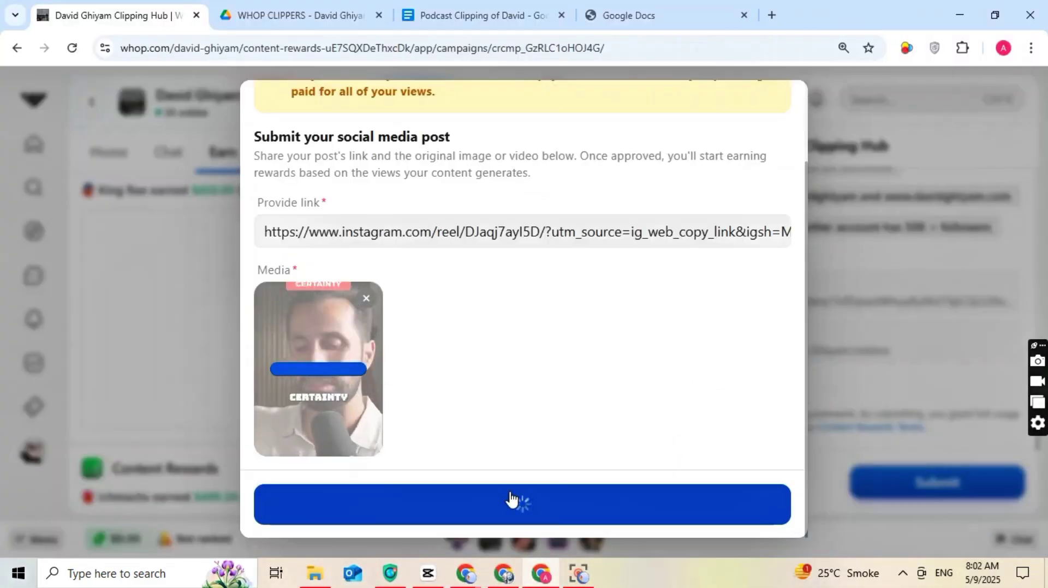
left_click(510, 500)
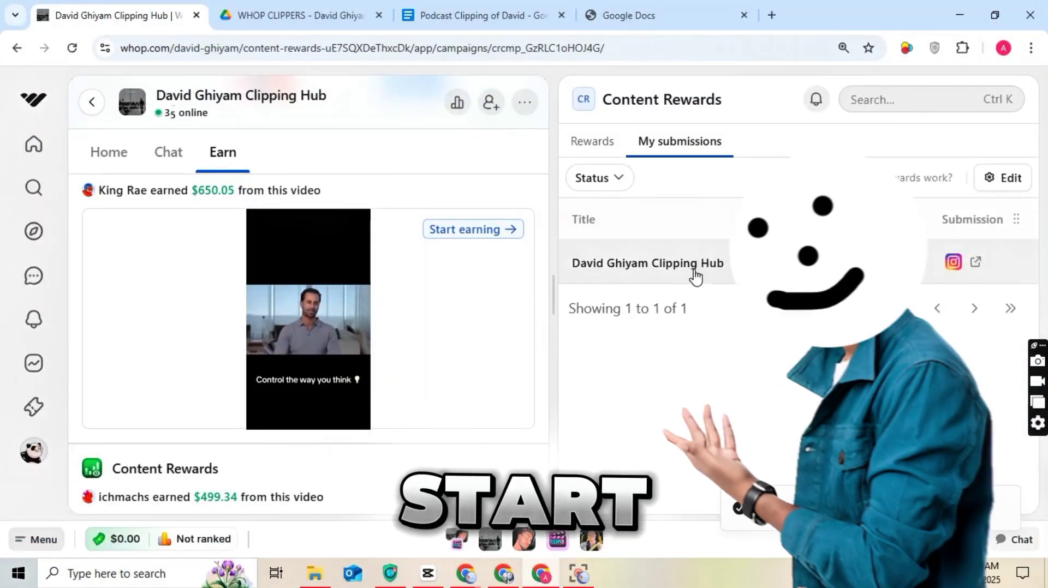